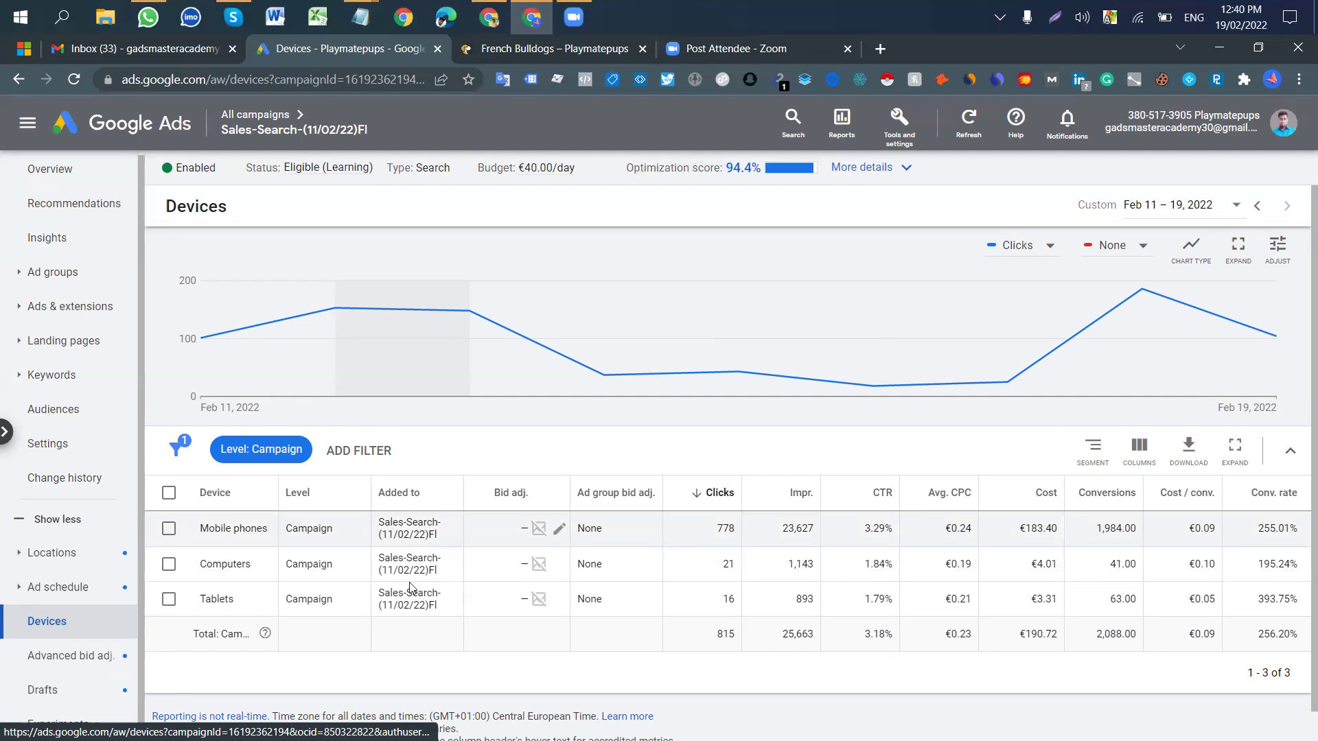
Review the campaign's advanced bid adjustments and the auction insights for its keywords
{"action": "left_click", "coordinate": [75, 568]}
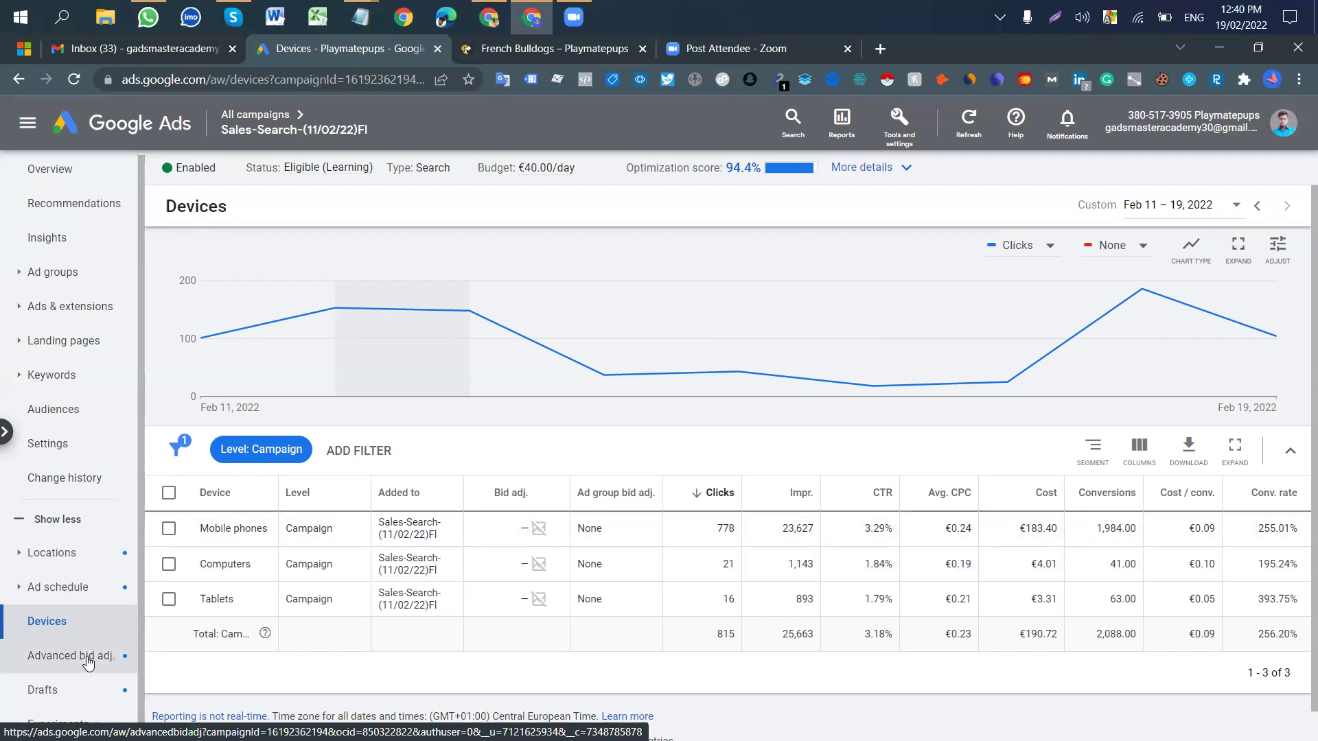
{"action": "left_click", "coordinate": [87, 659]}
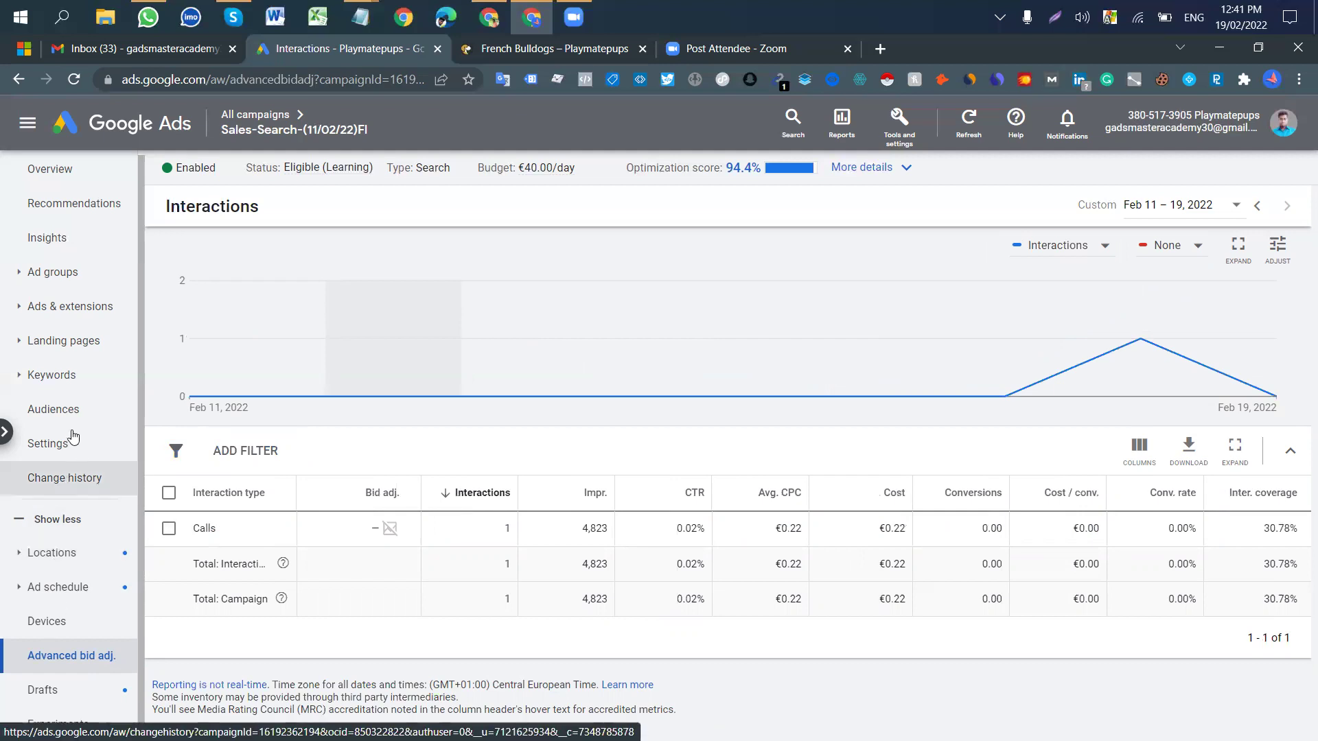
{"action": "left_click", "coordinate": [18, 378]}
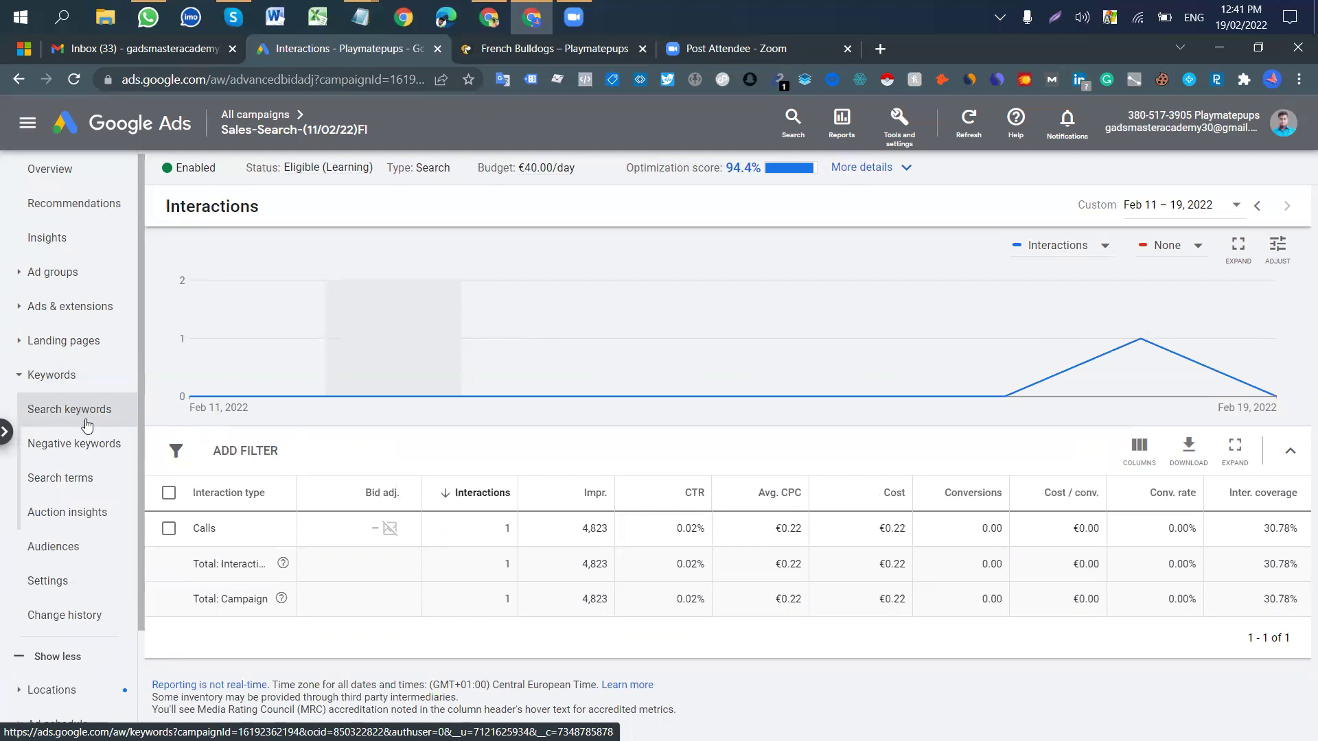
{"action": "left_click", "coordinate": [81, 520]}
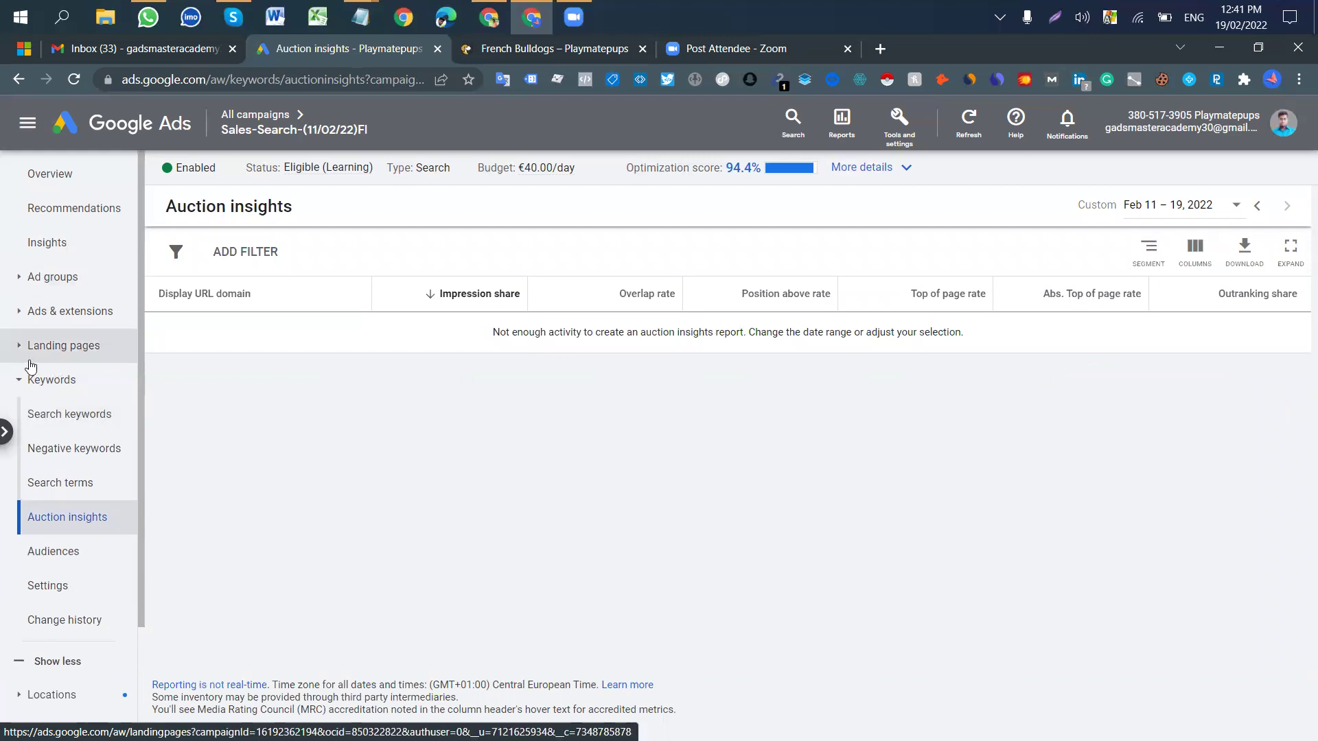
Apply the campaign recommendation to remove the redundant keyword "french bulldogs"
{"action": "left_click", "coordinate": [68, 215]}
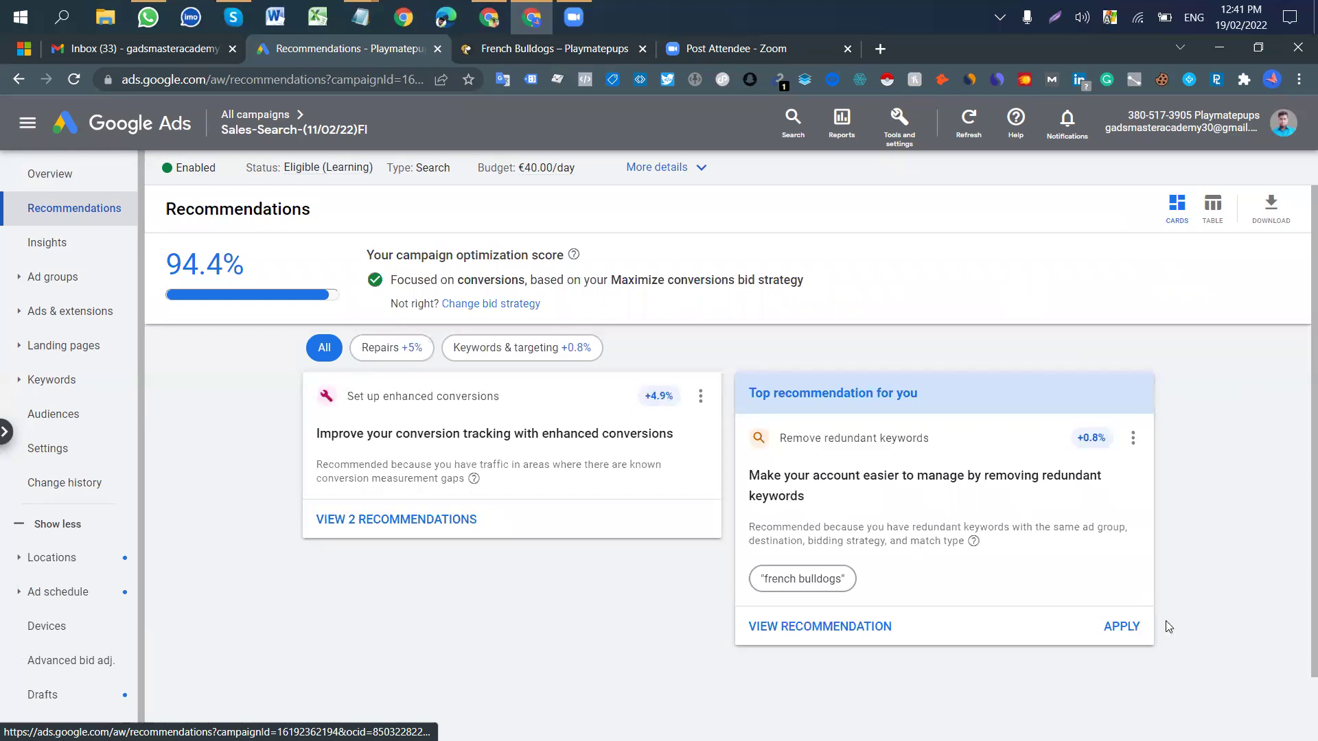
{"action": "left_click", "coordinate": [1121, 626]}
{"action": "left_click", "coordinate": [890, 465]}
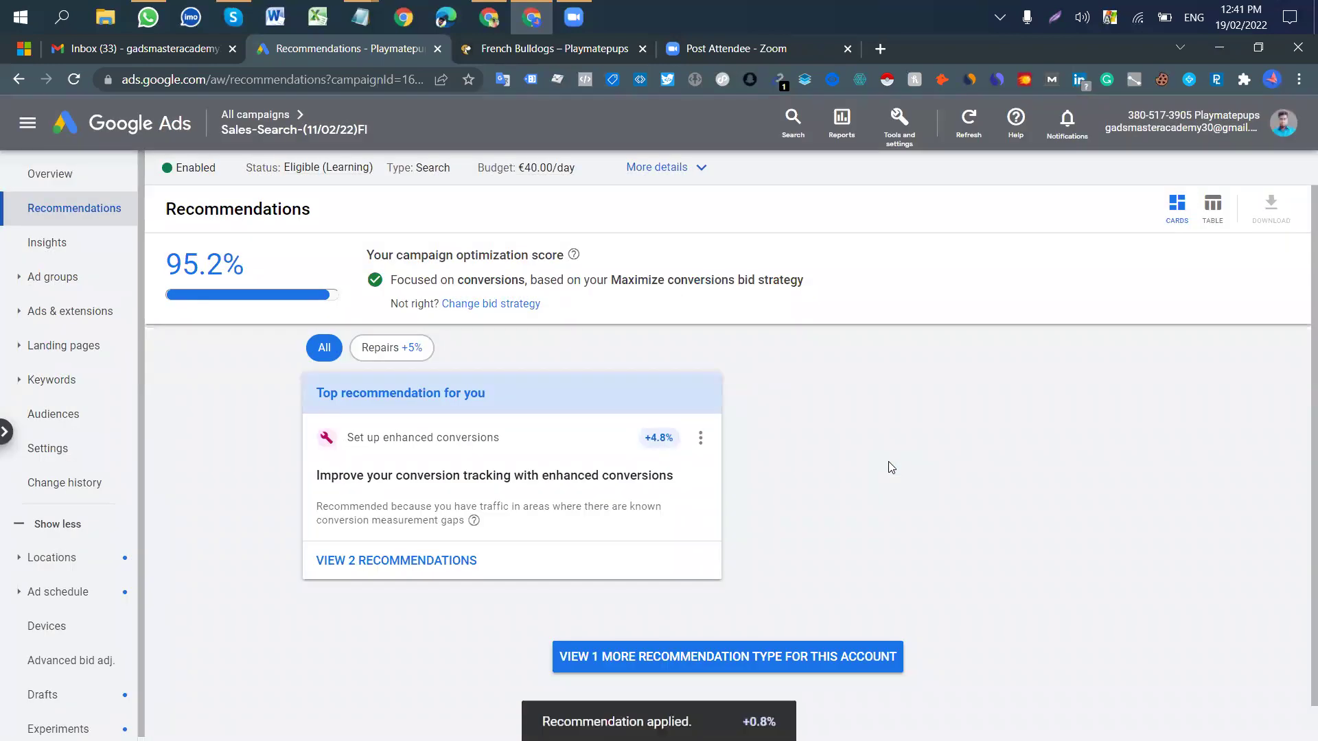
View the account-level recommendation for setting up enhanced conversions and examine the conversion actions it covers
{"action": "left_click", "coordinate": [786, 657]}
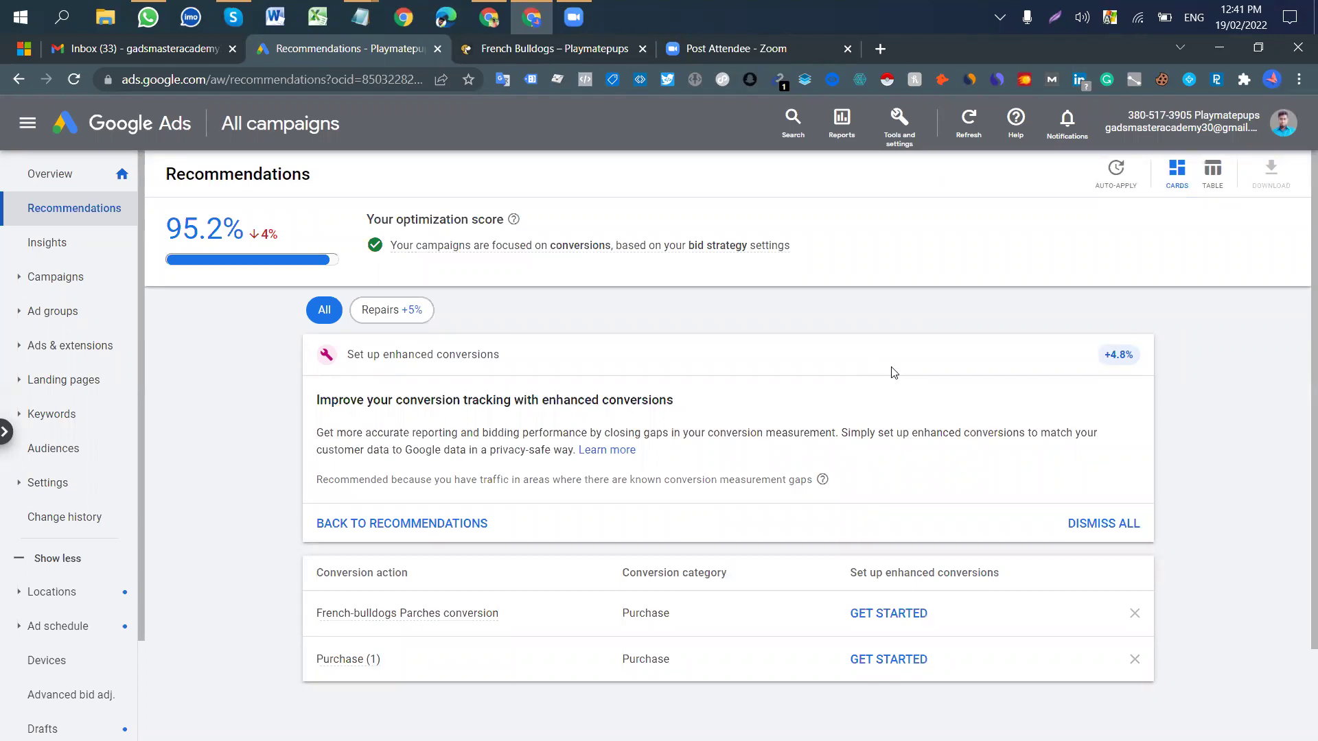
{"action": "scroll", "coordinate": [893, 376], "scroll_direction": "down", "scroll_amount": 2}
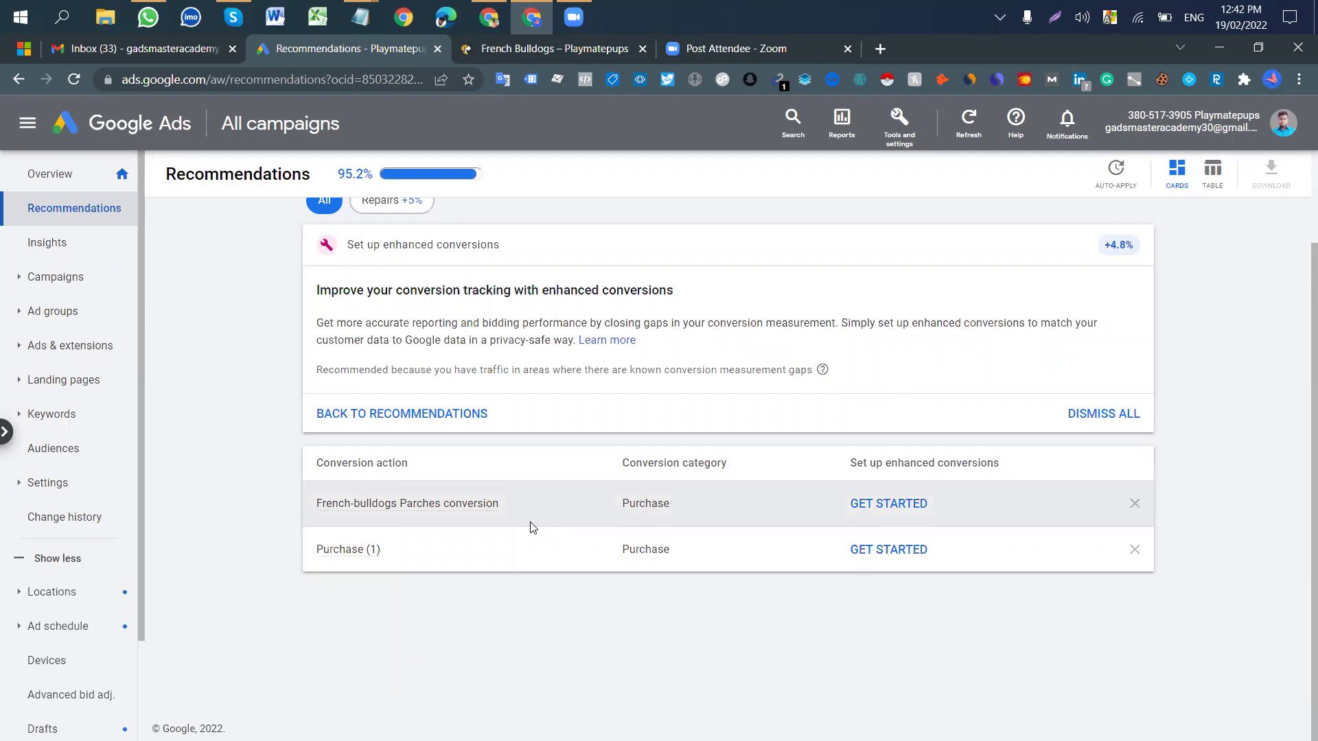
{"action": "scroll", "coordinate": [533, 527], "scroll_direction": "up", "scroll_amount": 2}
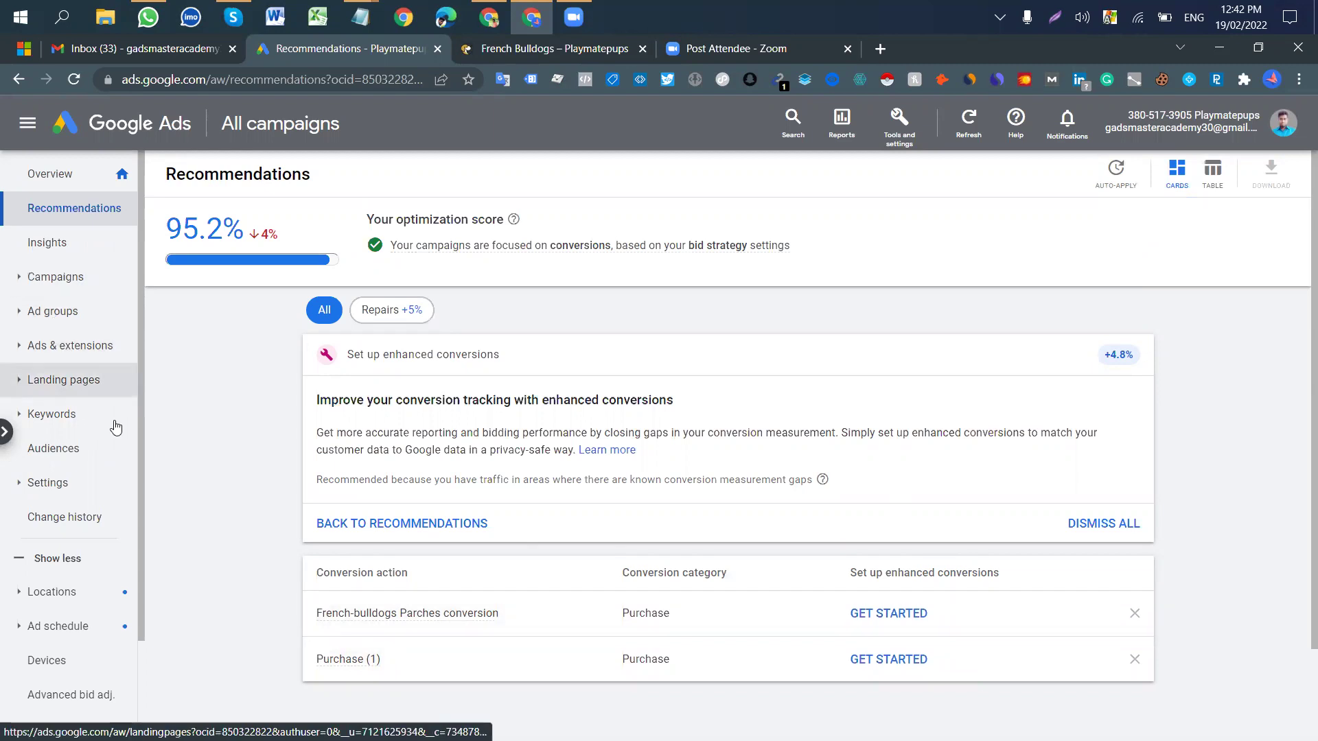
In the account's device report, set the mobile phones bid adjustment to an increase of 15% and save it
{"action": "scroll", "coordinate": [115, 426], "scroll_direction": "down", "scroll_amount": 2}
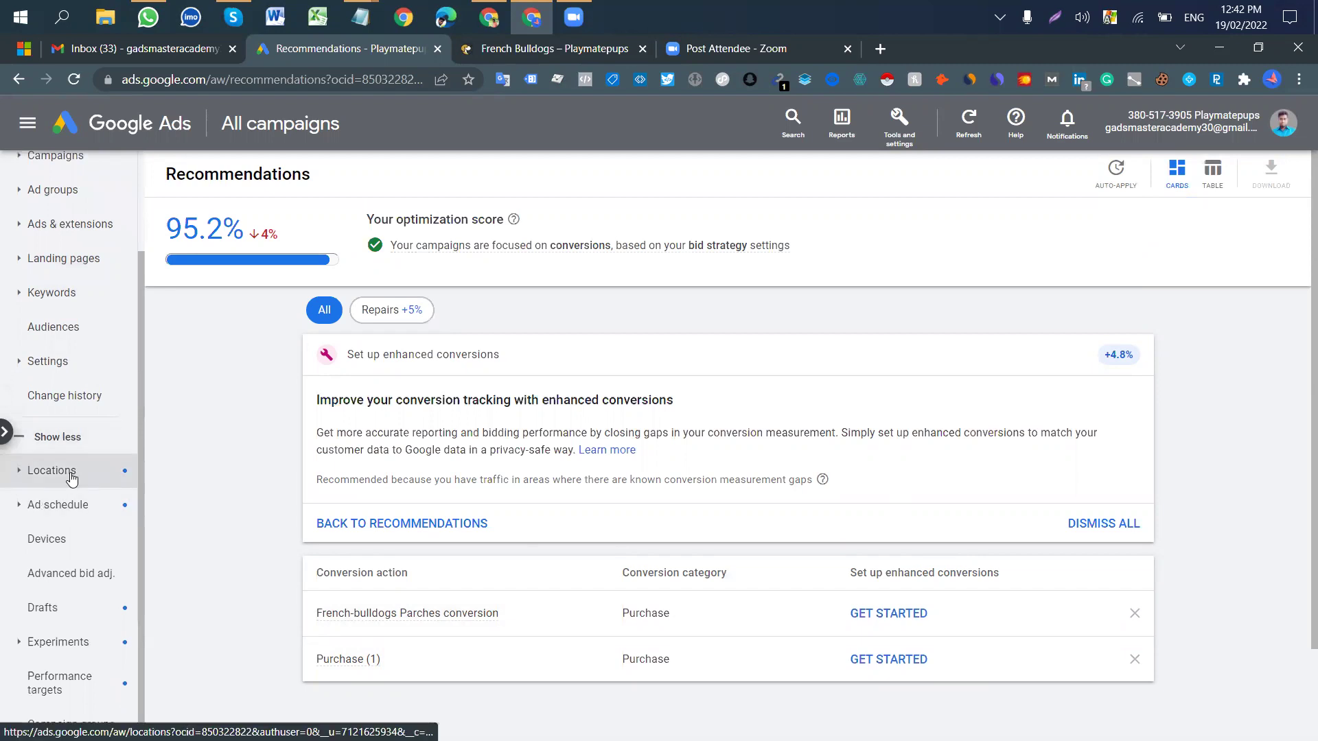
{"action": "left_click", "coordinate": [58, 545]}
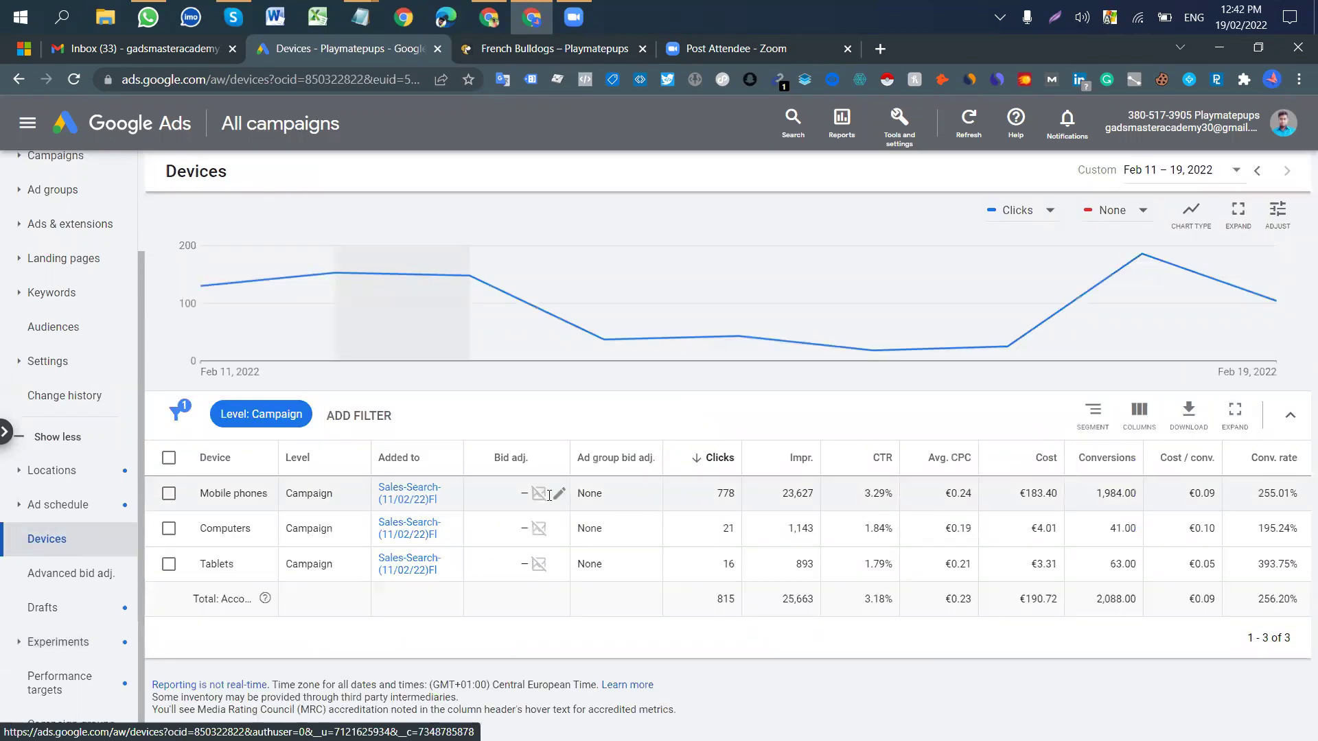
{"action": "left_click", "coordinate": [552, 495]}
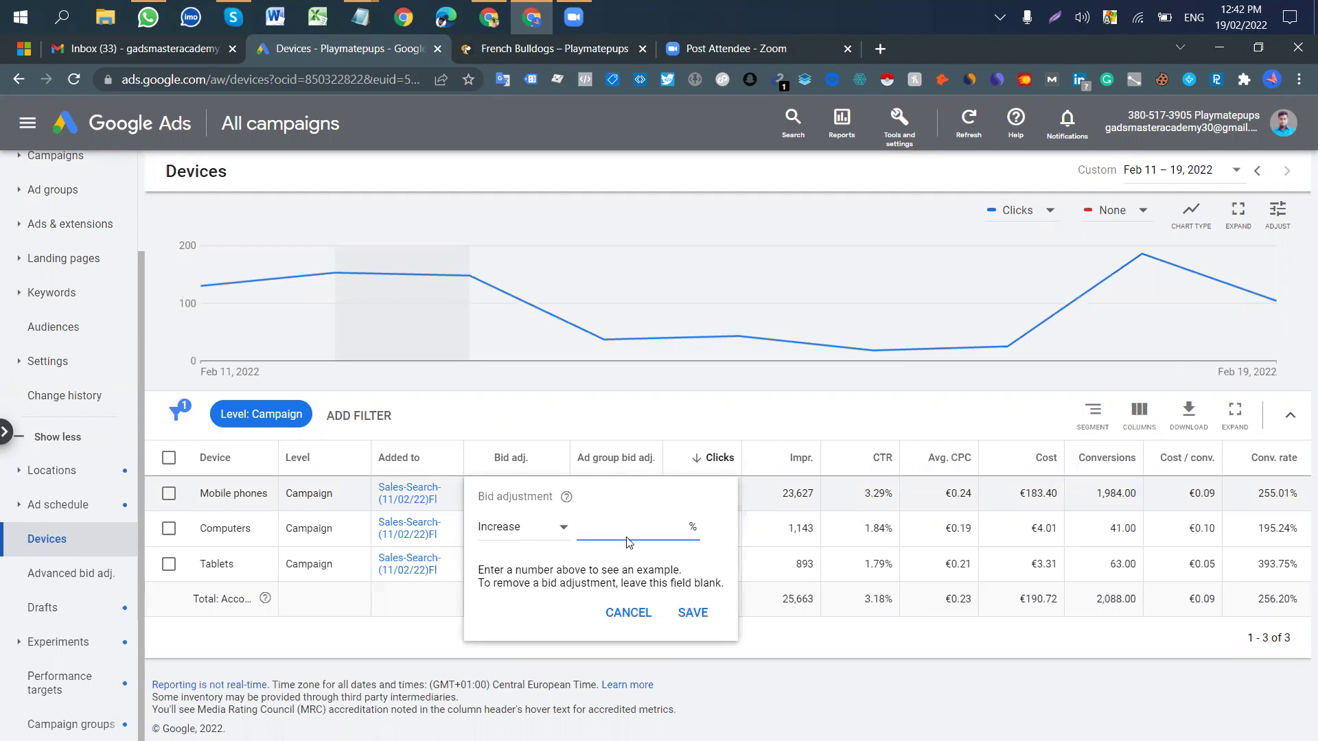
{"action": "type", "text": "15"}
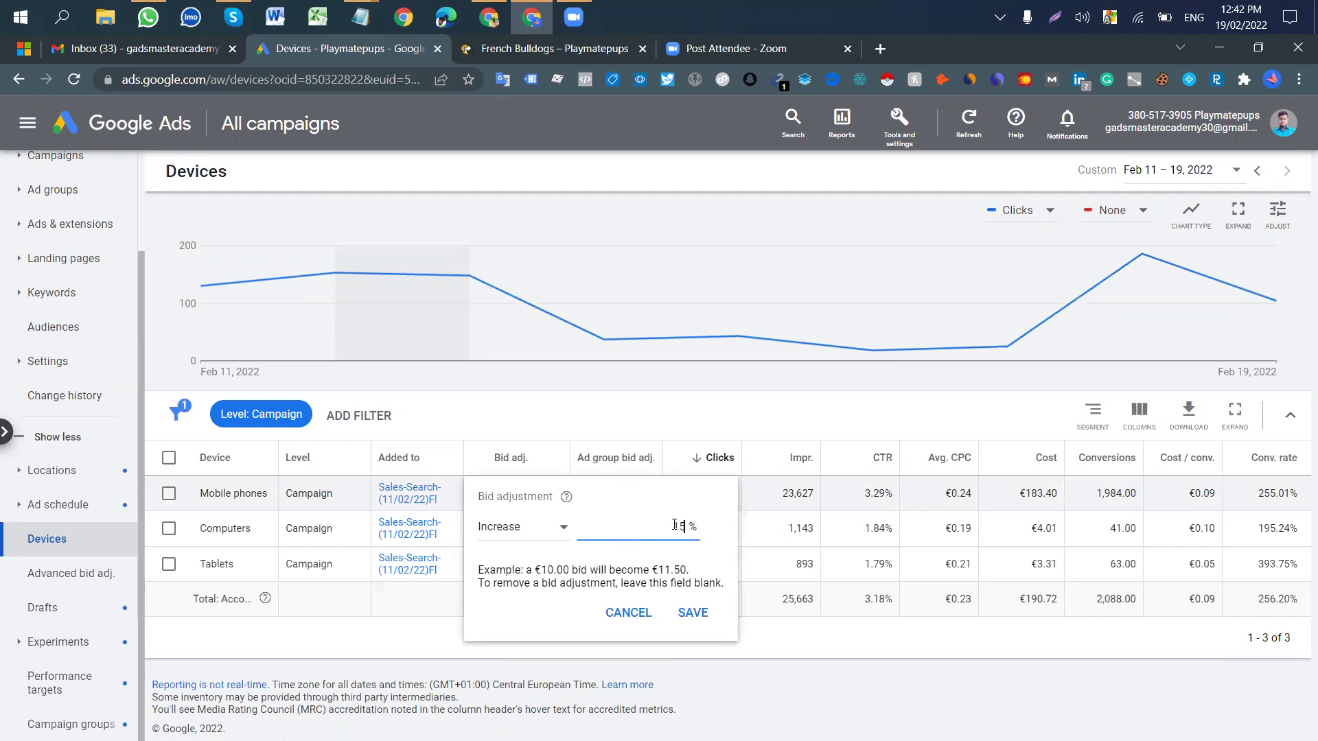
{"action": "left_click", "coordinate": [692, 613]}
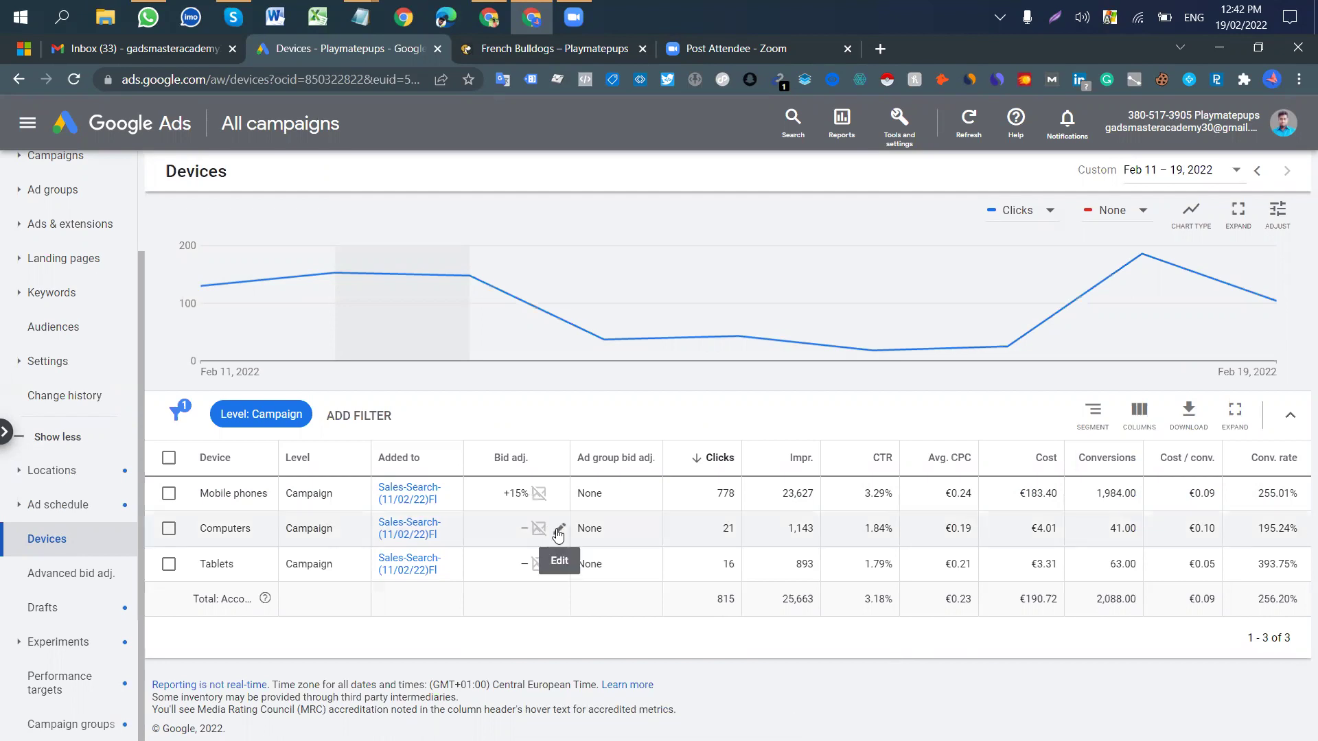
Set the computers bid adjustment to an increase of 10% and save it
{"action": "left_click", "coordinate": [559, 531]}
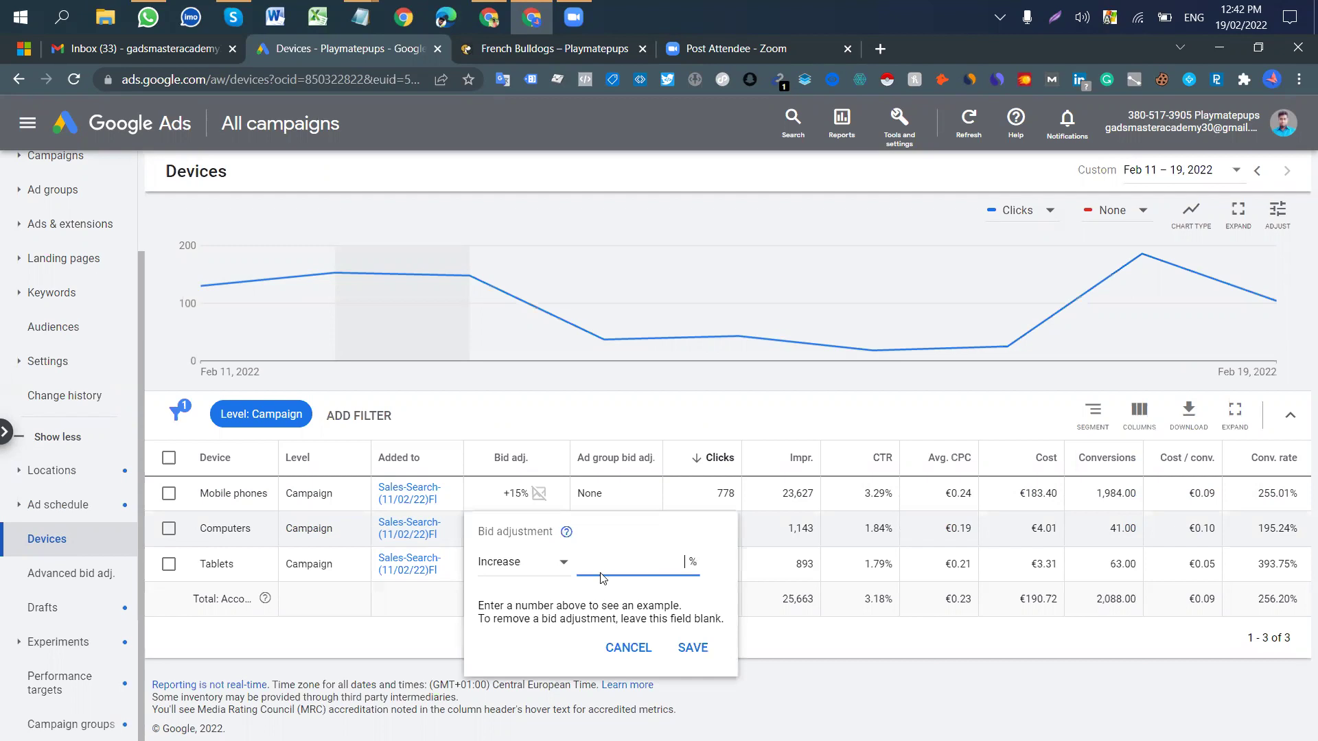
{"action": "type", "text": "10"}
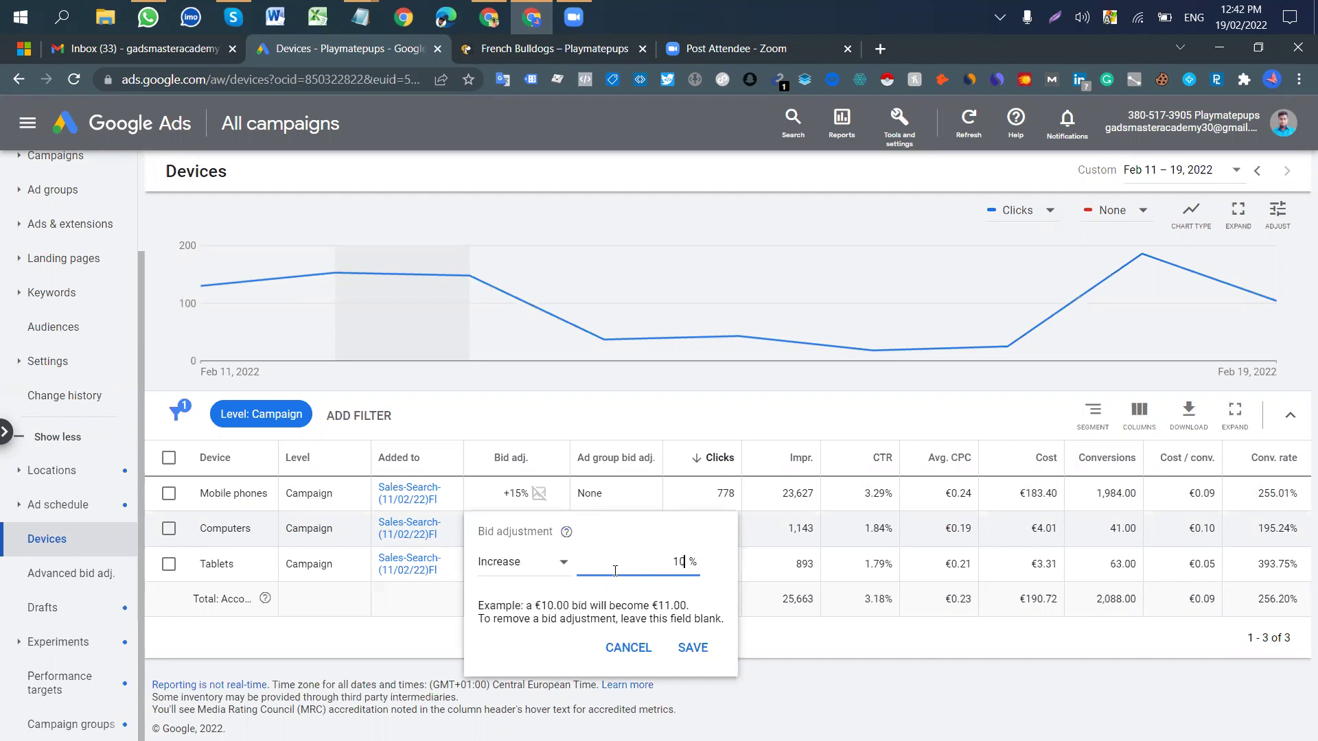
{"action": "left_click", "coordinate": [693, 649]}
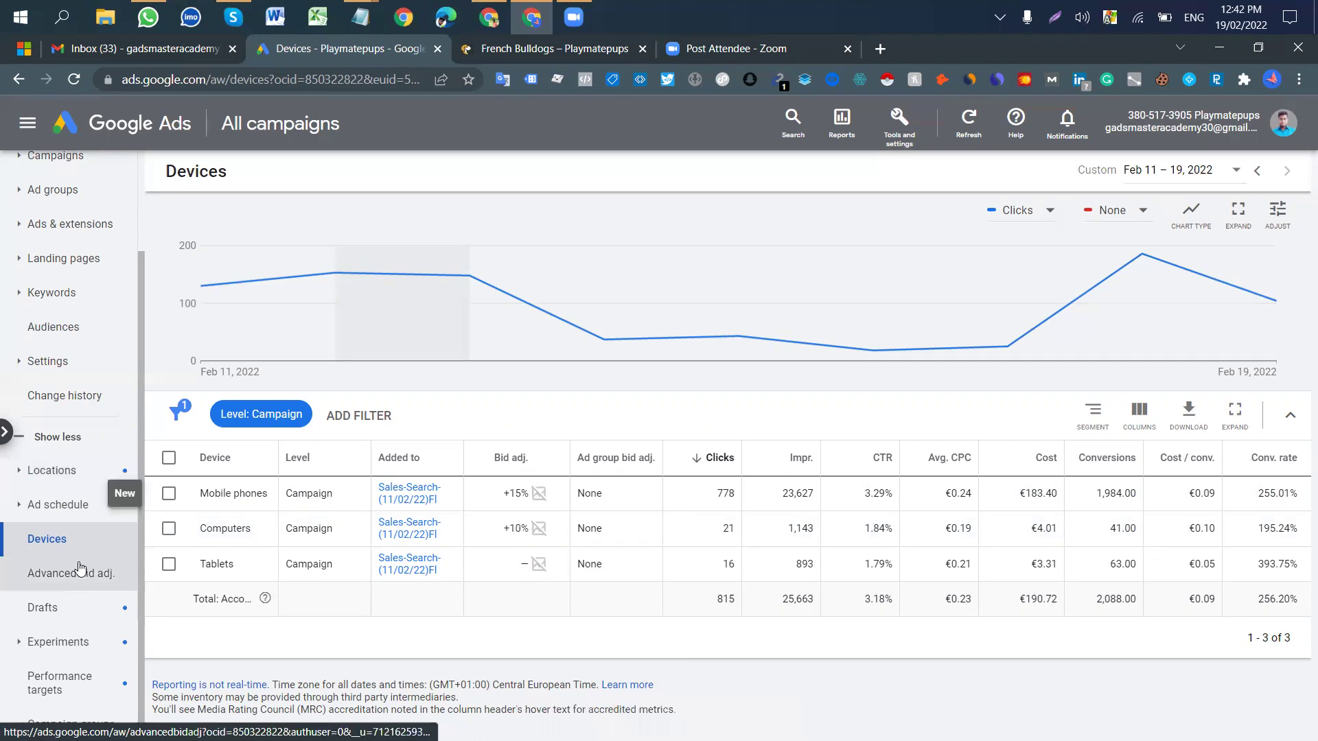
Examine the account's extensions, its automated extensions report and the advanced settings for automated extensions
{"action": "scroll", "coordinate": [79, 568], "scroll_direction": "up", "scroll_amount": 2}
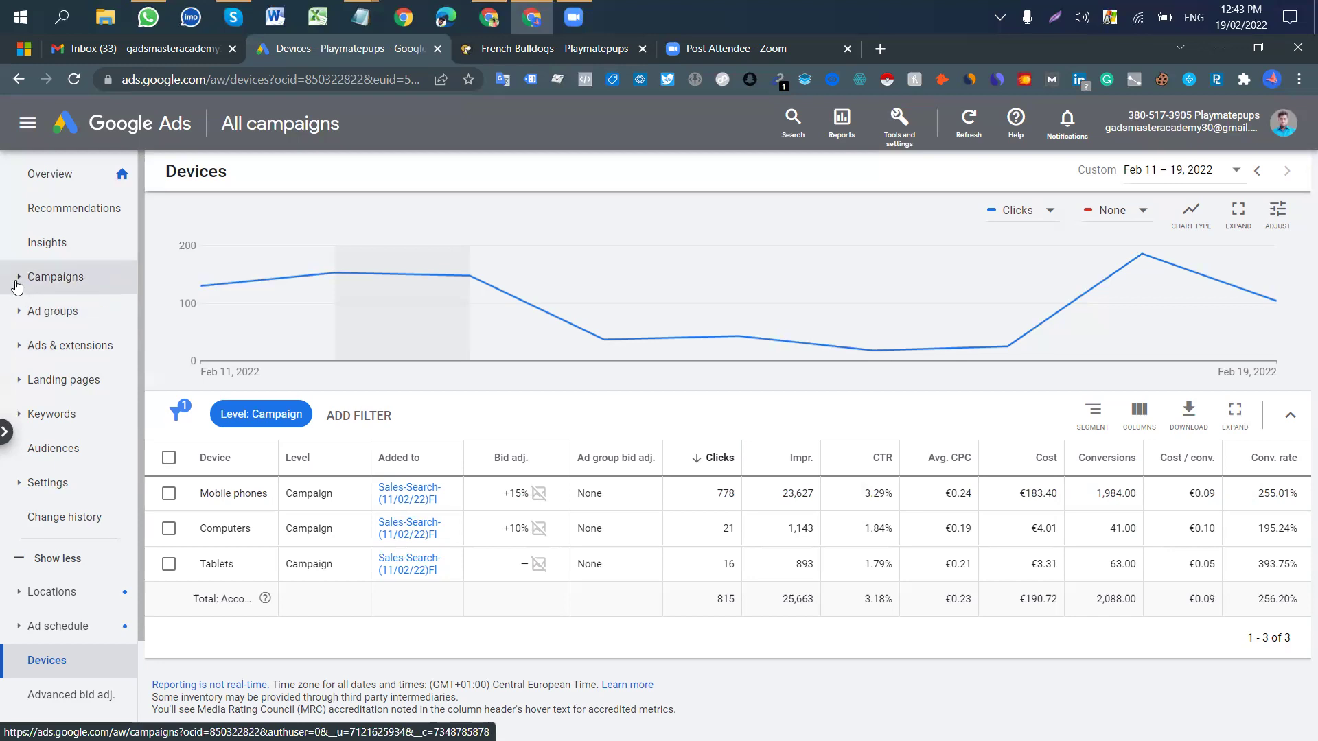
{"action": "left_click", "coordinate": [19, 347]}
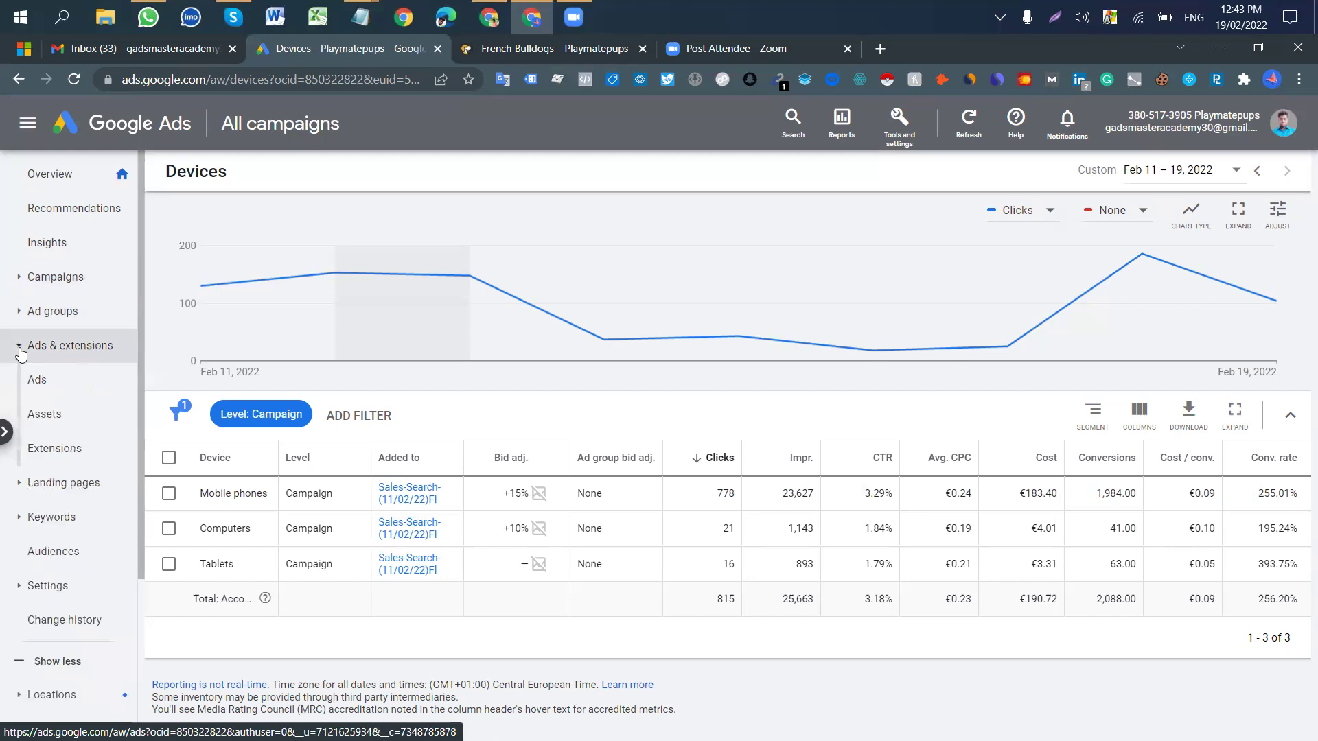
{"action": "left_click", "coordinate": [68, 449]}
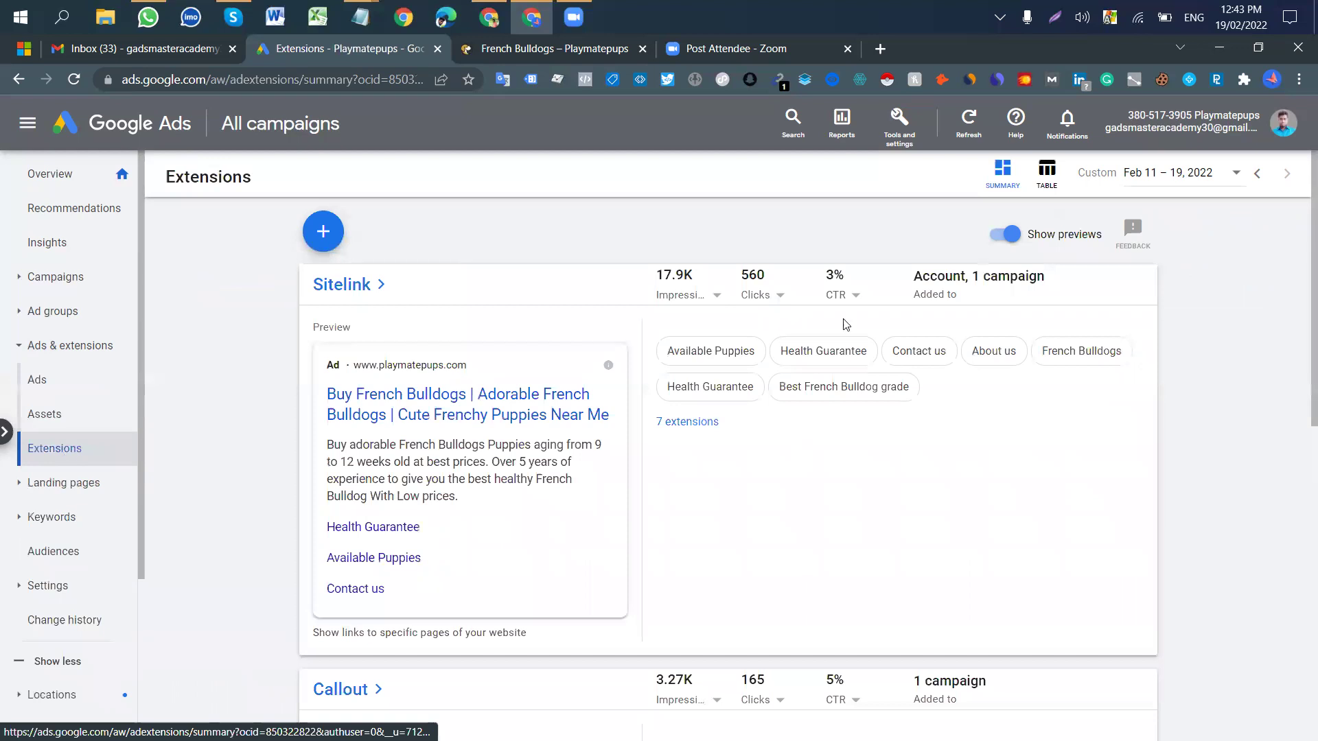
{"action": "scroll", "coordinate": [608, 393], "scroll_direction": "down", "scroll_amount": 15}
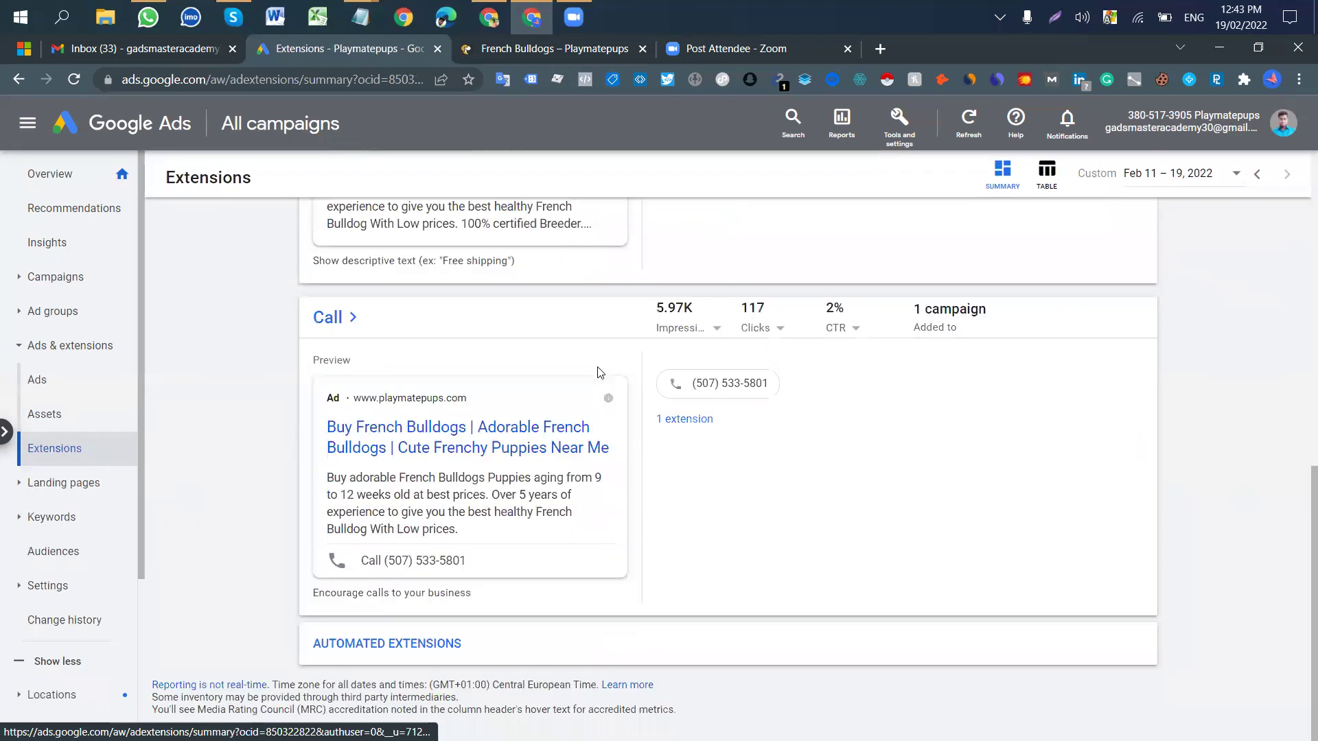
{"action": "left_click", "coordinate": [378, 645]}
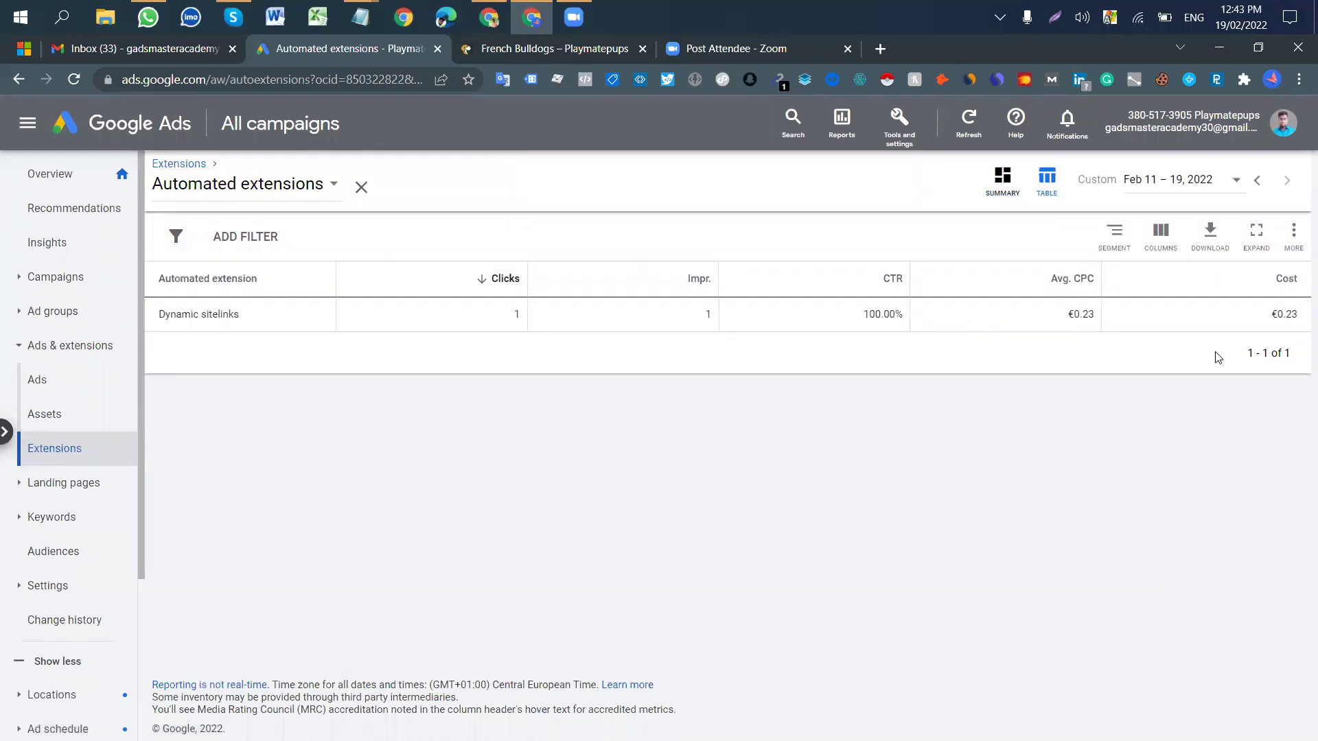
{"action": "left_click", "coordinate": [1294, 232]}
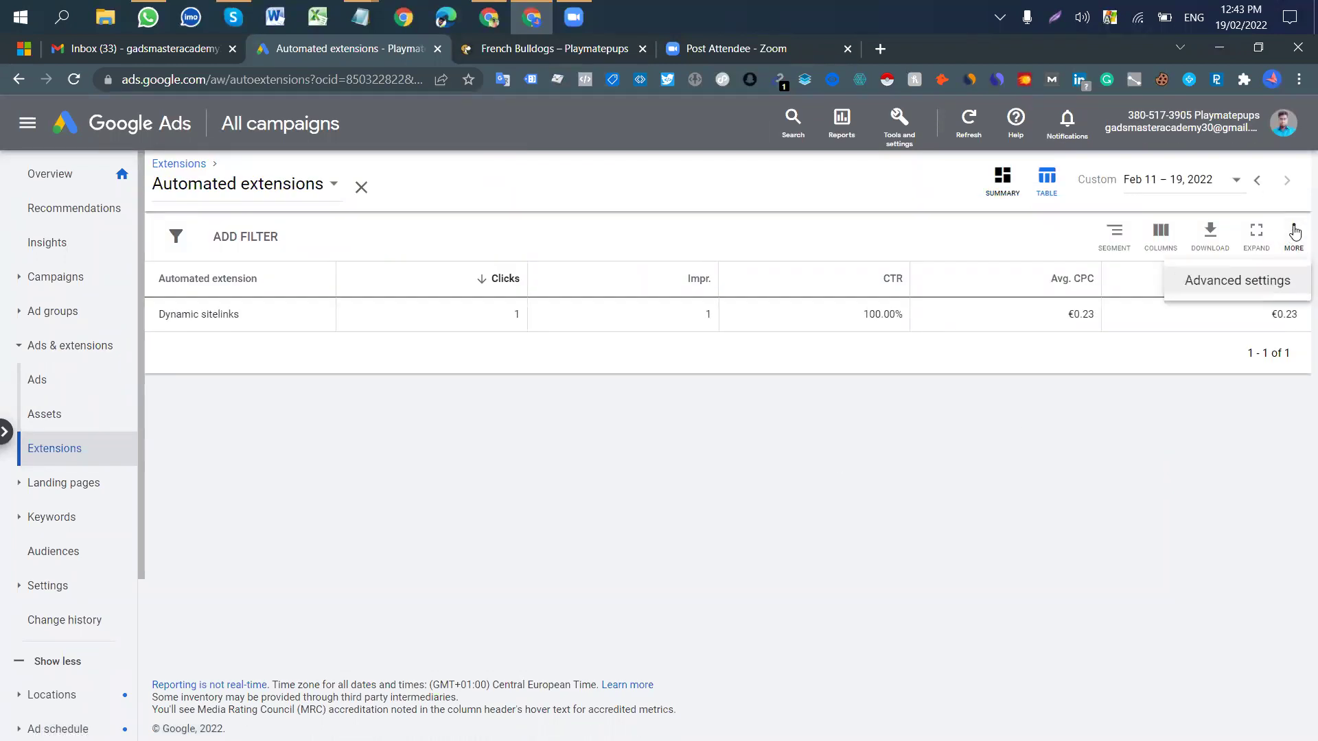
{"action": "left_click", "coordinate": [1246, 289]}
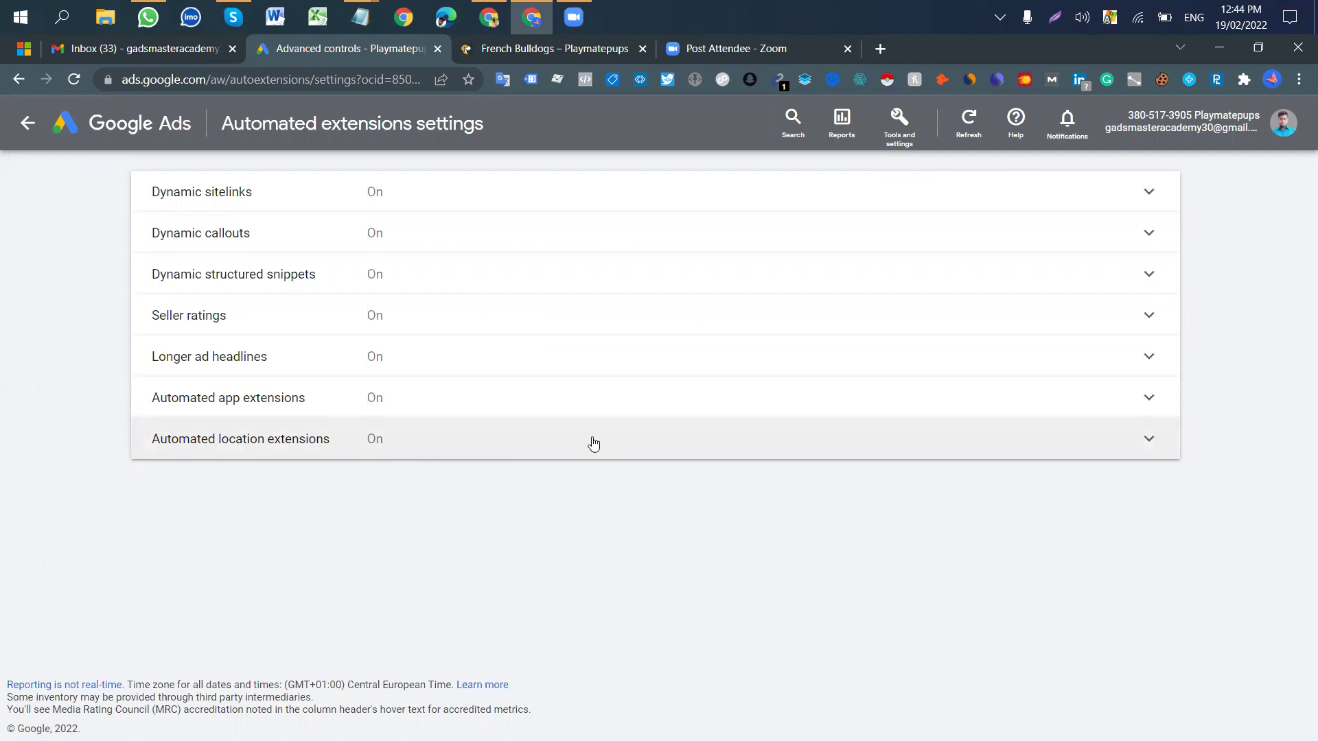
{"action": "left_click", "coordinate": [23, 125]}
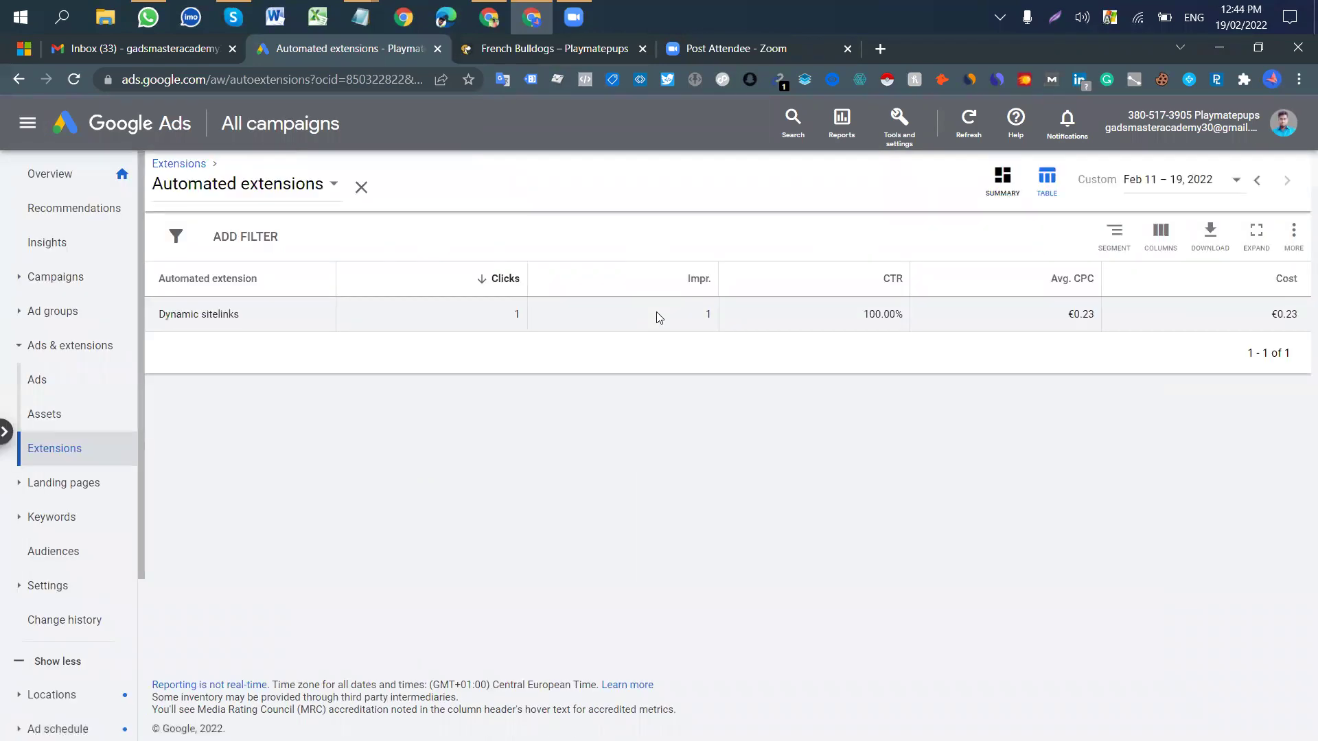
Return to the extensions summary and look through the extension types that can be added, without creating one
{"action": "left_click", "coordinate": [361, 187]}
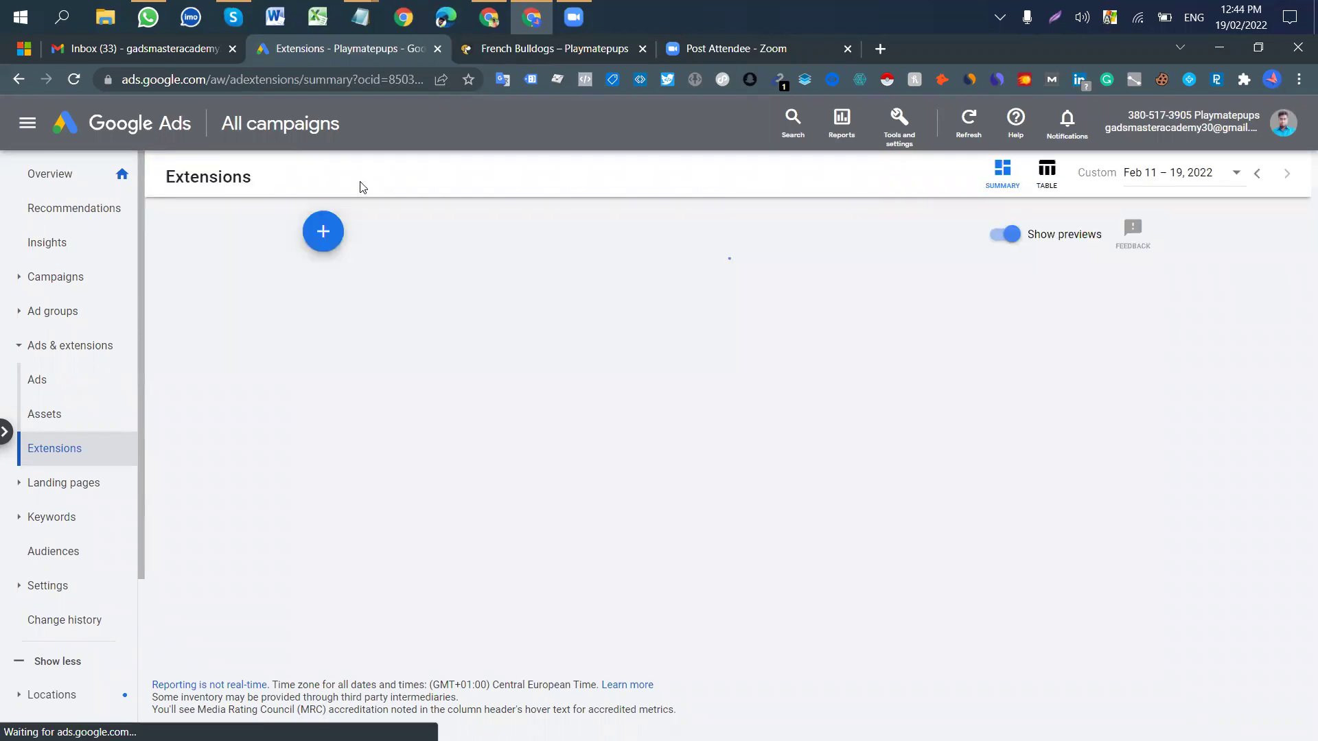
{"action": "left_click", "coordinate": [325, 241]}
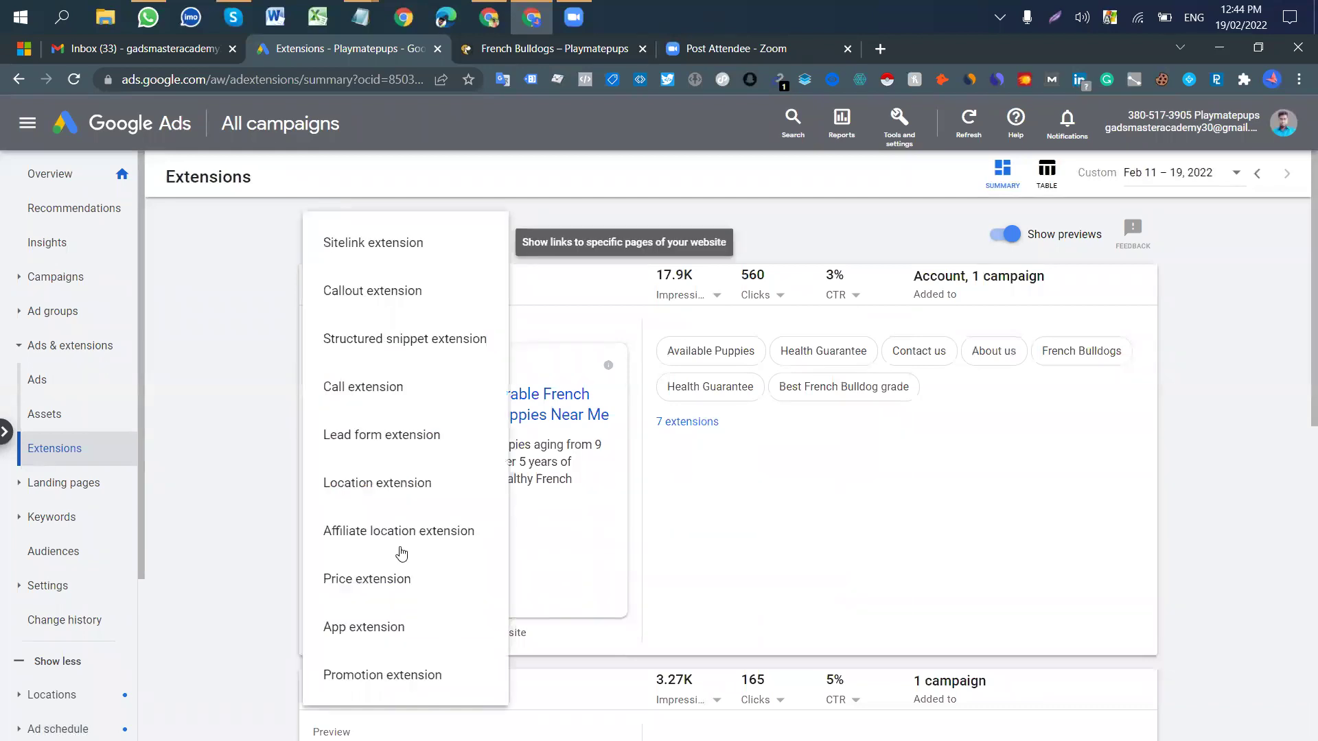
{"action": "left_click", "coordinate": [454, 302]}
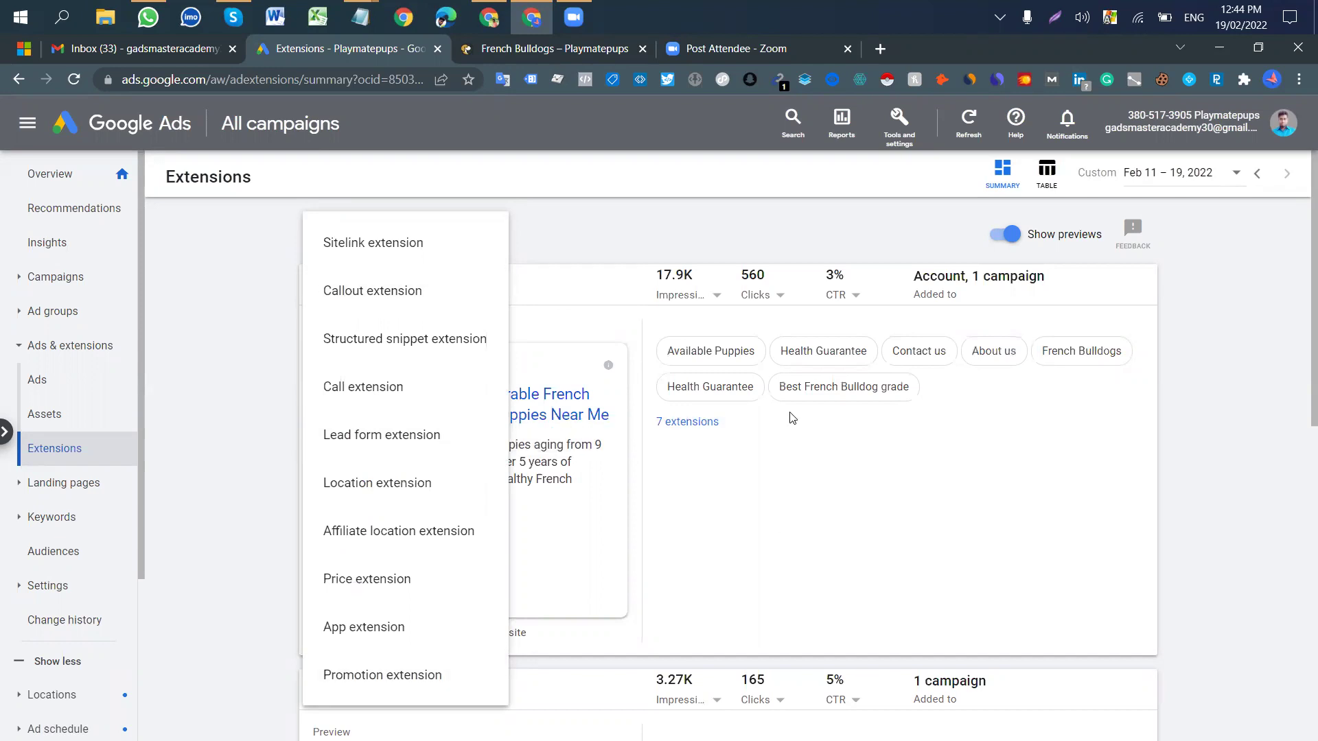
{"action": "left_click", "coordinate": [47, 415]}
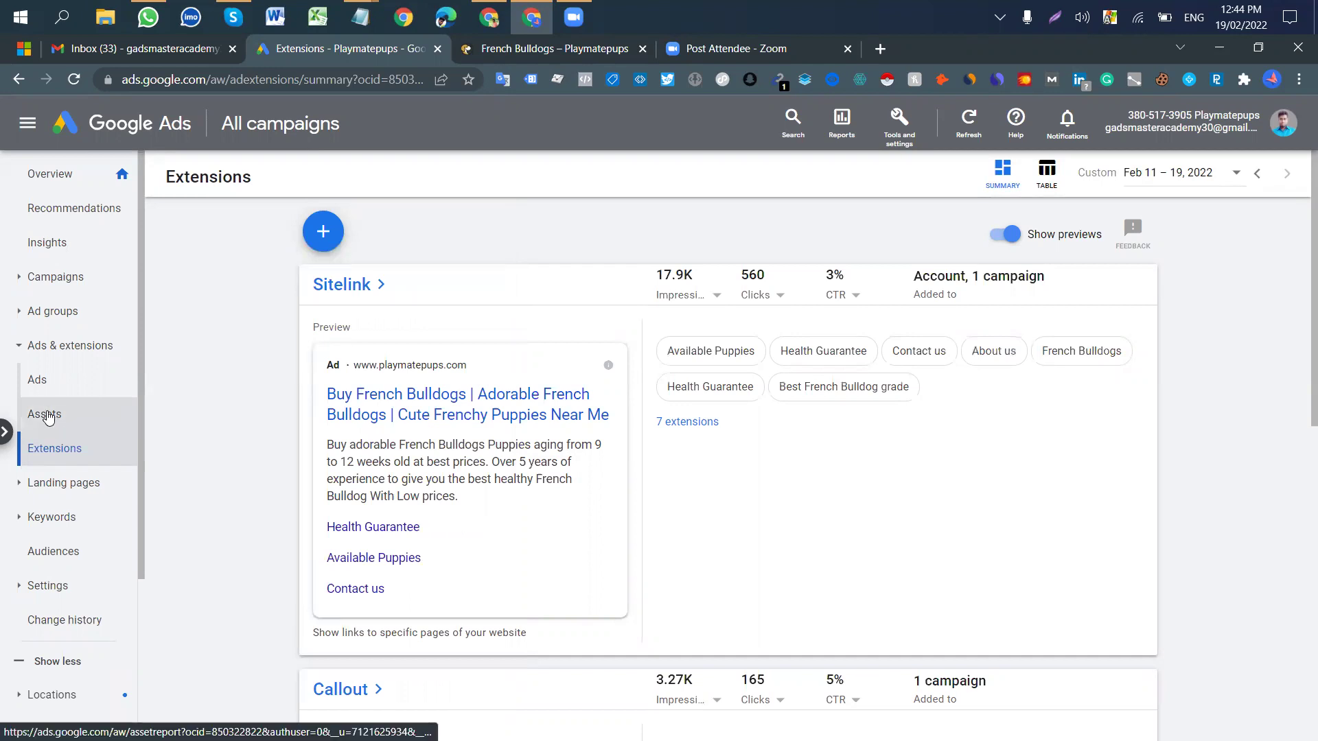
{"action": "scroll", "coordinate": [98, 467], "scroll_direction": "down", "scroll_amount": 3}
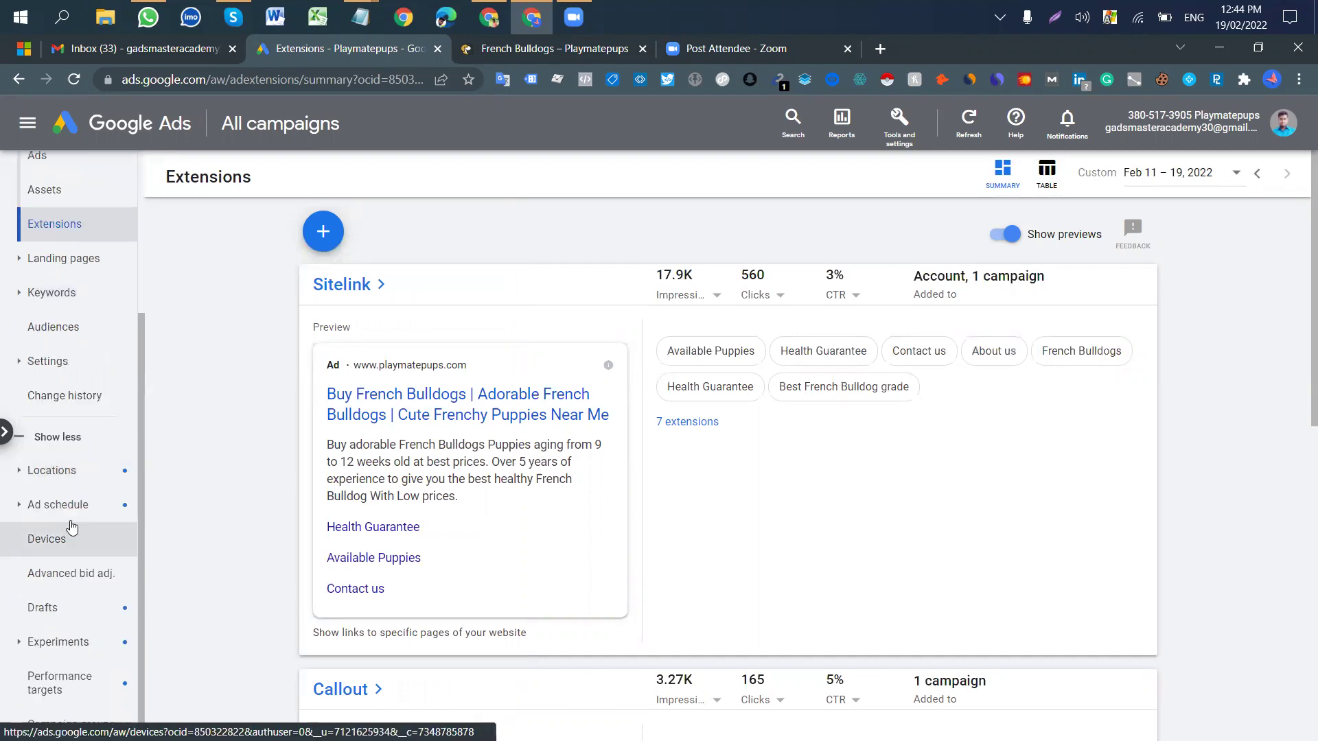
{"action": "scroll", "coordinate": [72, 527], "scroll_direction": "up", "scroll_amount": 3}
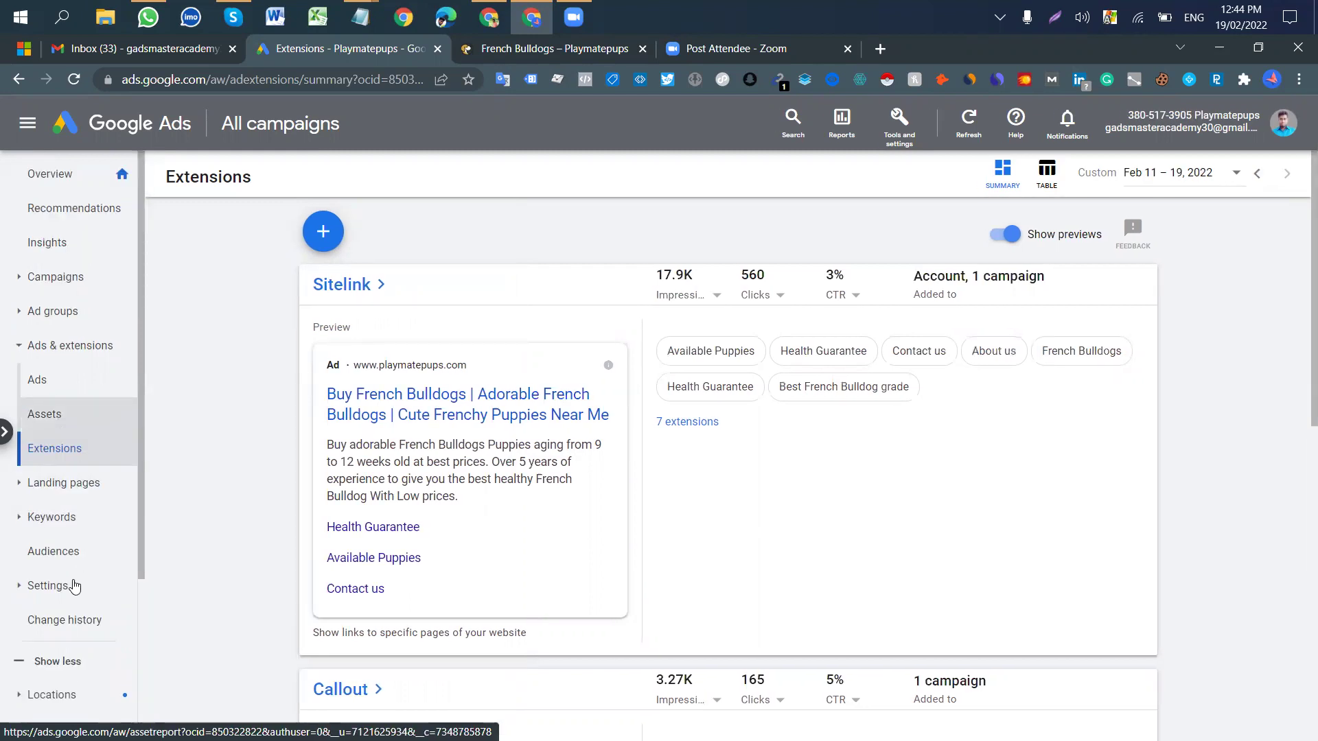
Review the search terms report, and the cost, conversion rate and quality score columns of the search keywords
{"action": "left_click", "coordinate": [56, 525]}
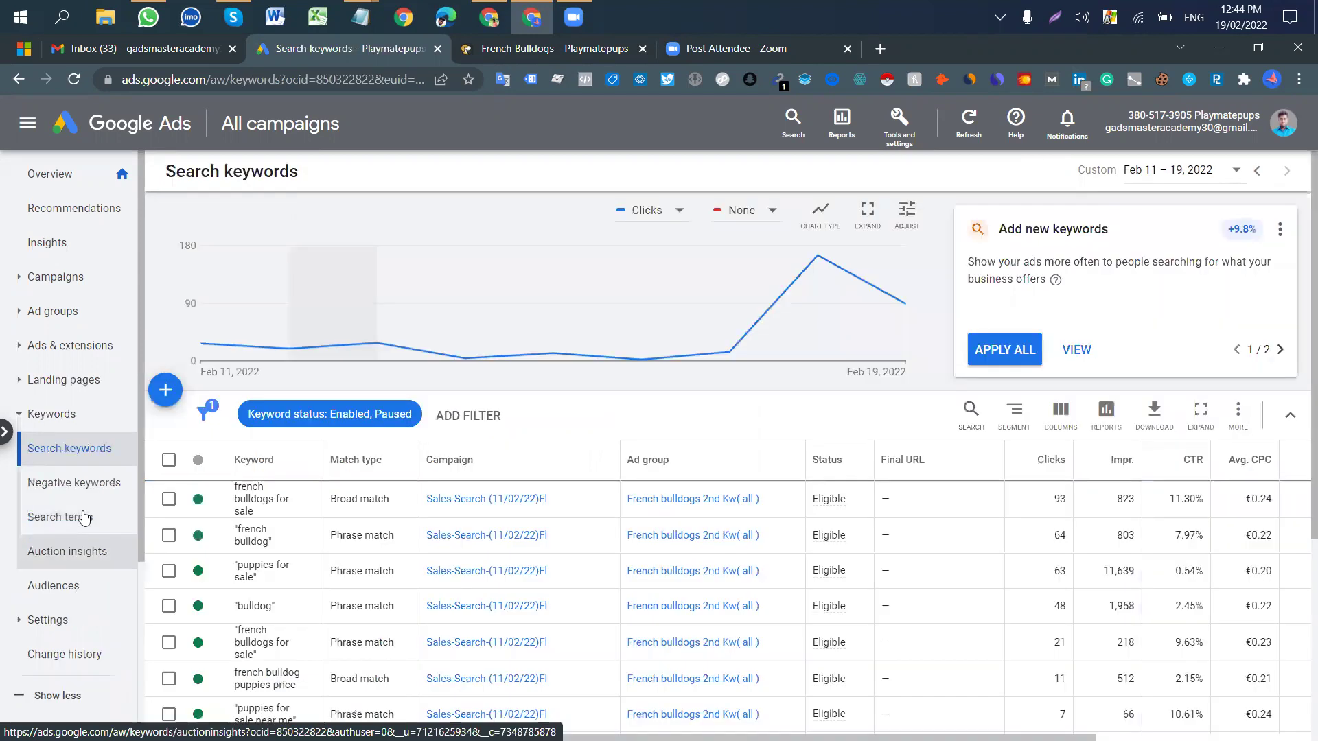
{"action": "left_click", "coordinate": [74, 521]}
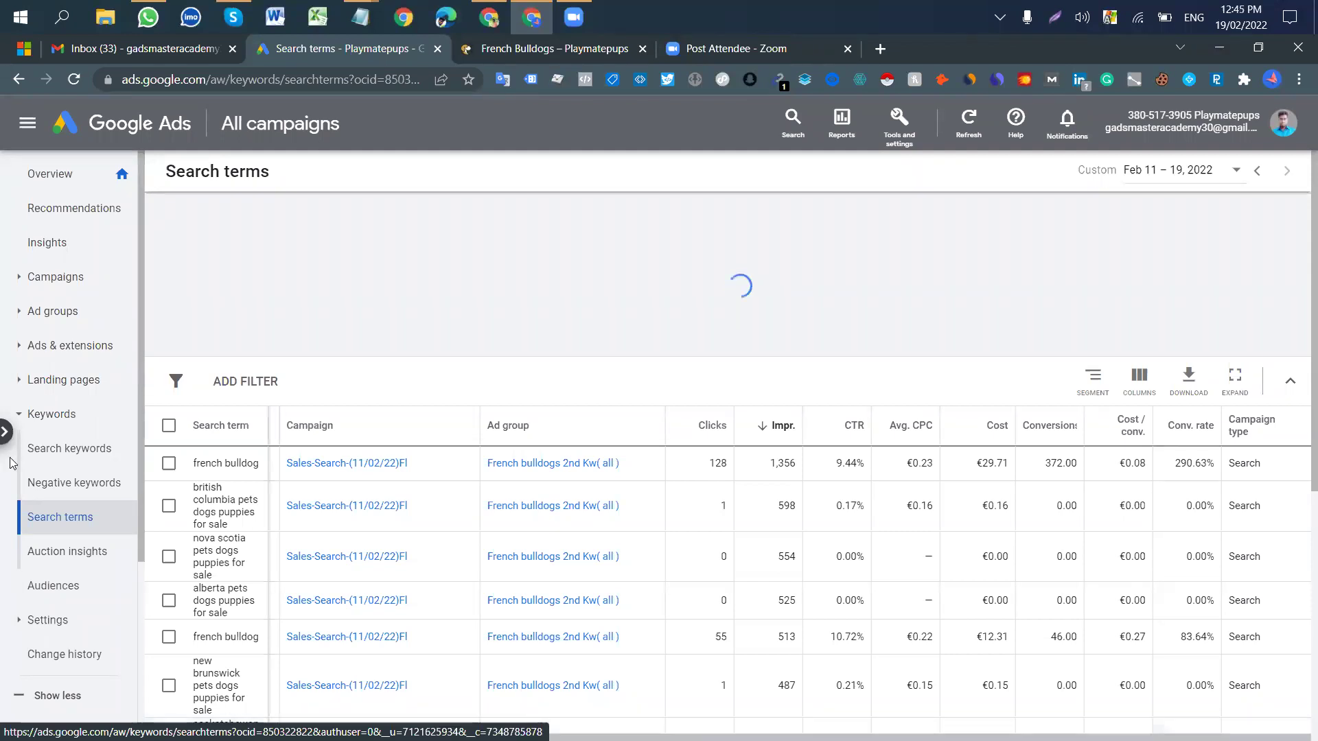
{"action": "left_click", "coordinate": [68, 451]}
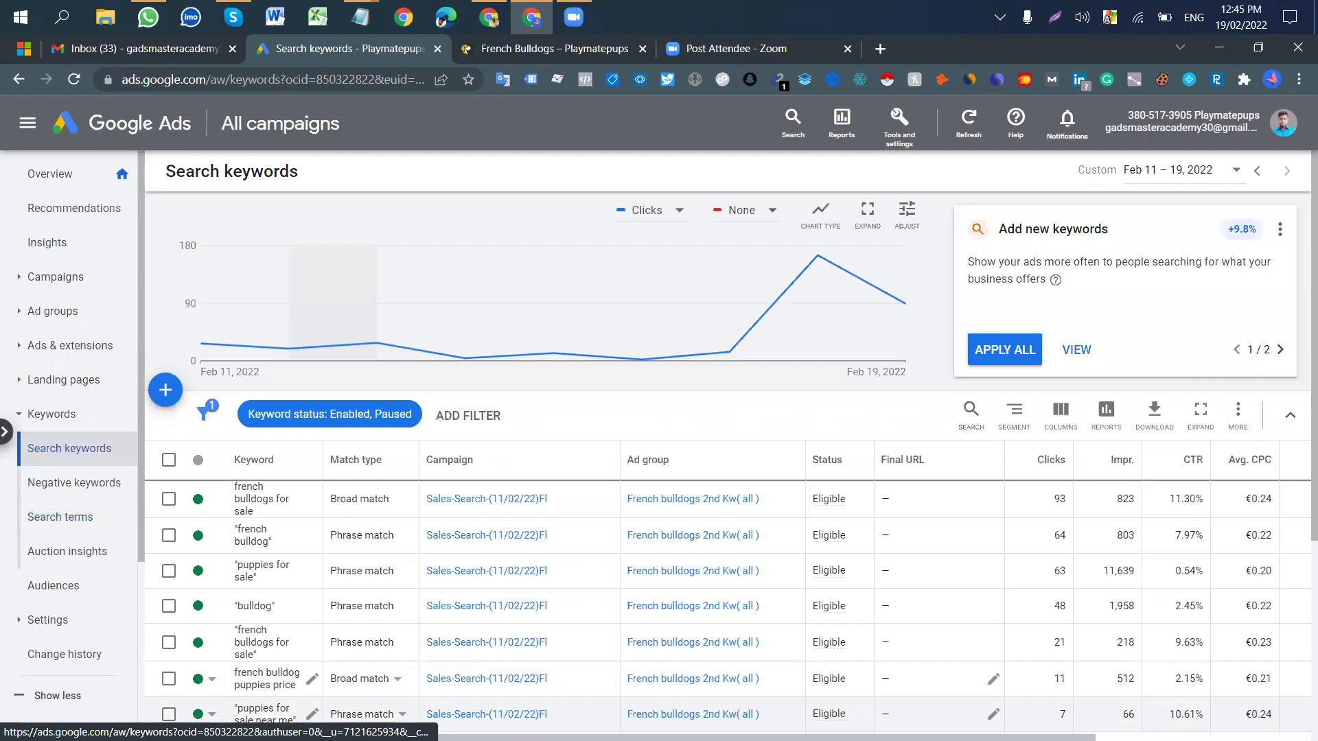
{"action": "scroll", "coordinate": [727, 590], "scroll_direction": "right", "scroll_amount": 1}
{"action": "scroll", "coordinate": [728, 604], "scroll_direction": "right", "scroll_amount": 5}
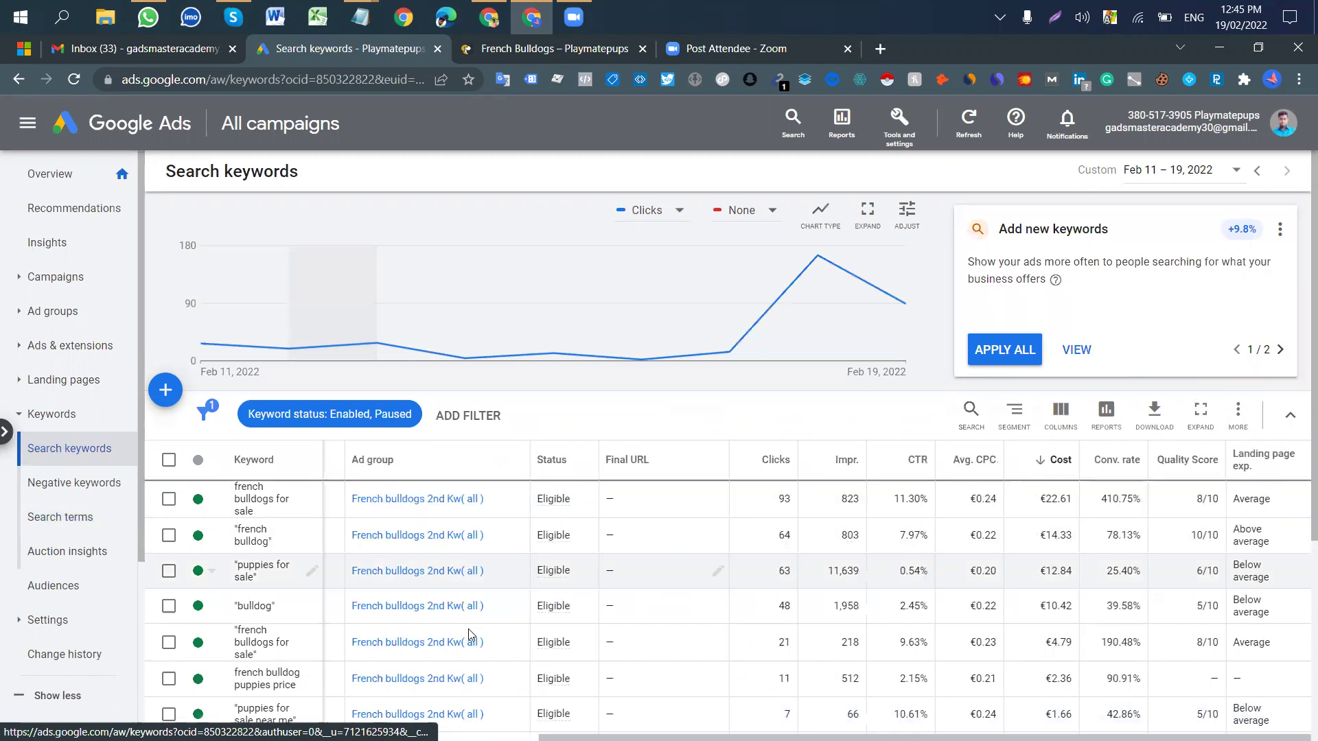
Open the recommendation to set up enhanced conversions and start its setup for the Purchase (1) conversion action
{"action": "left_click", "coordinate": [1077, 350]}
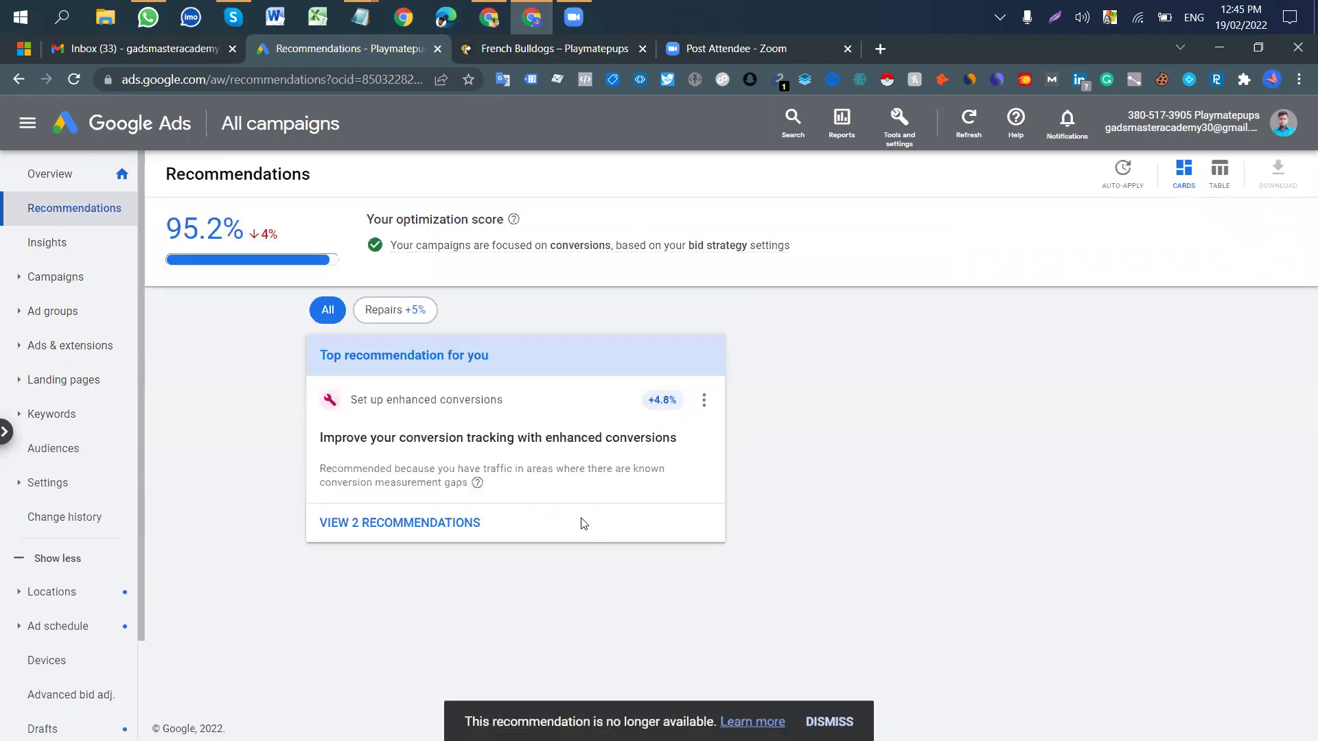
{"action": "left_click", "coordinate": [453, 526]}
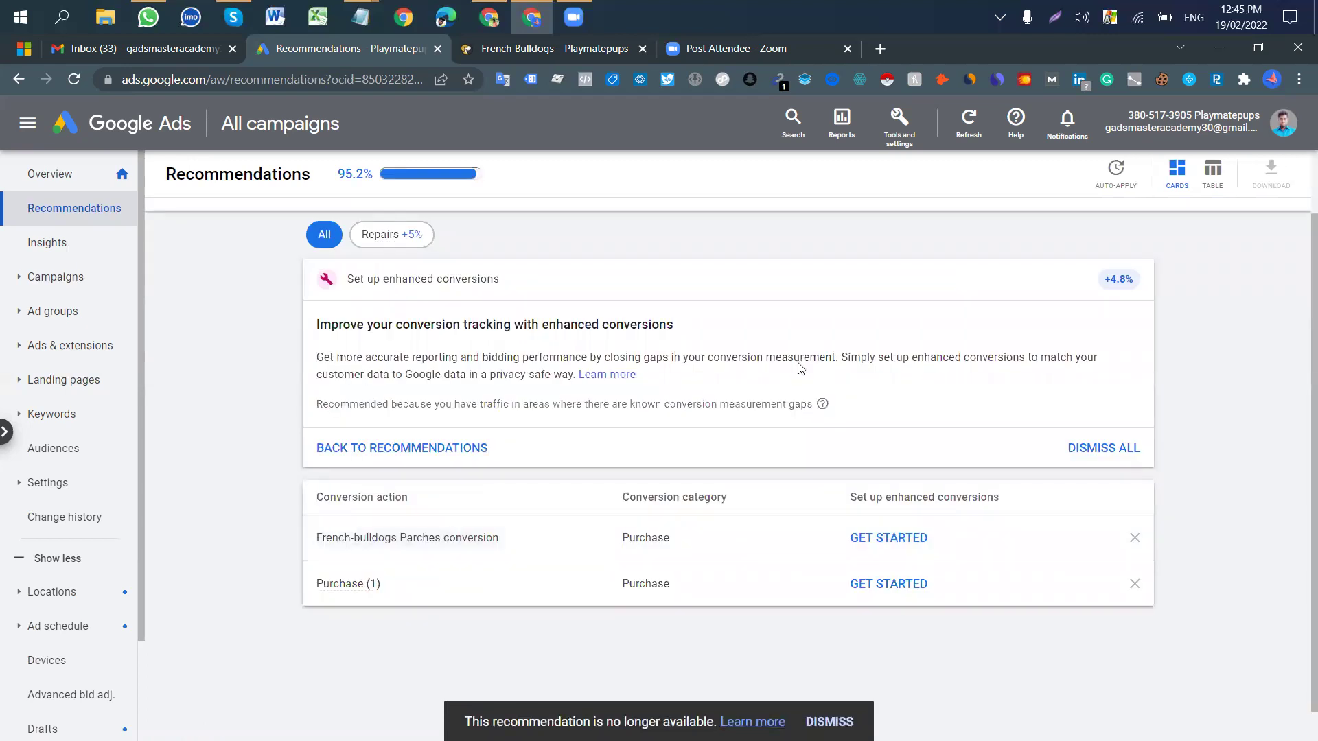
{"action": "mouse_move", "coordinate": [457, 544]}
{"action": "left_click", "coordinate": [894, 585]}
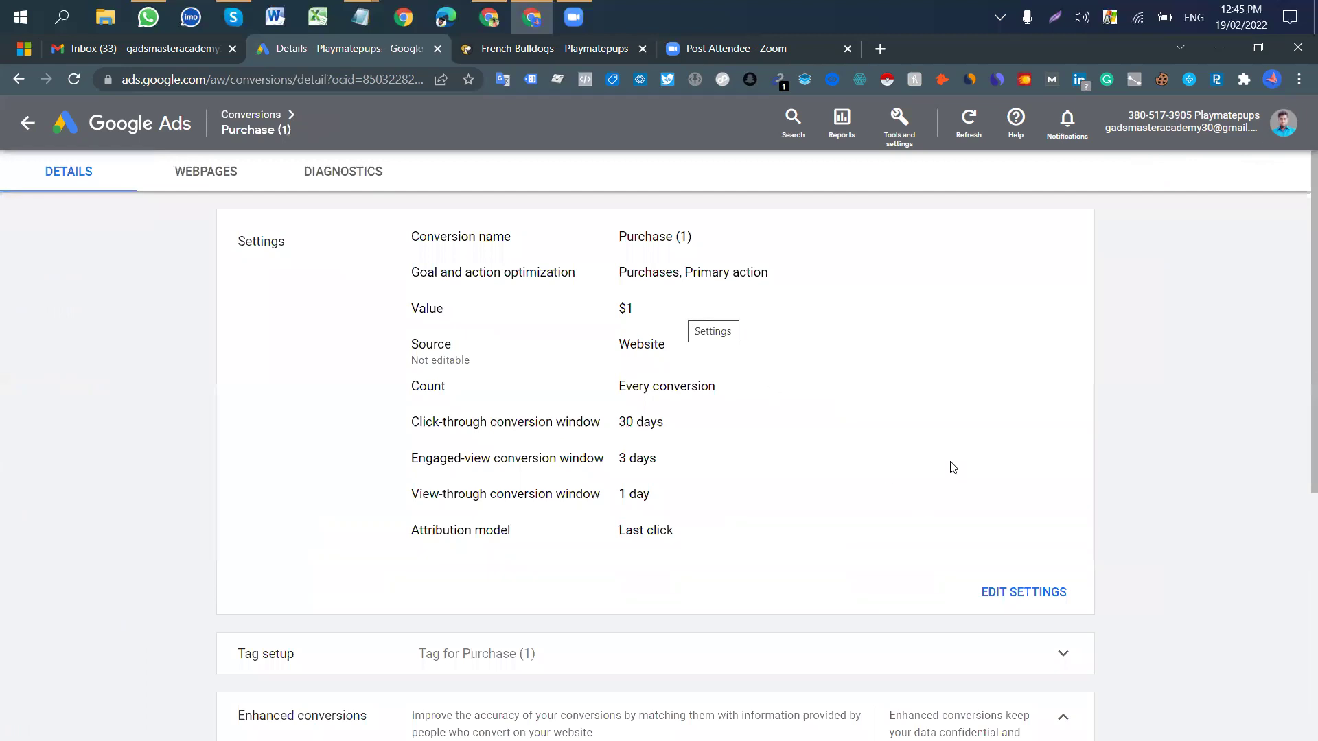
Examine the Google Tag Manager installation instructions and the enhanced conversions settings of the Purchase (1) conversion action
{"action": "scroll", "coordinate": [998, 467], "scroll_direction": "down", "scroll_amount": 5}
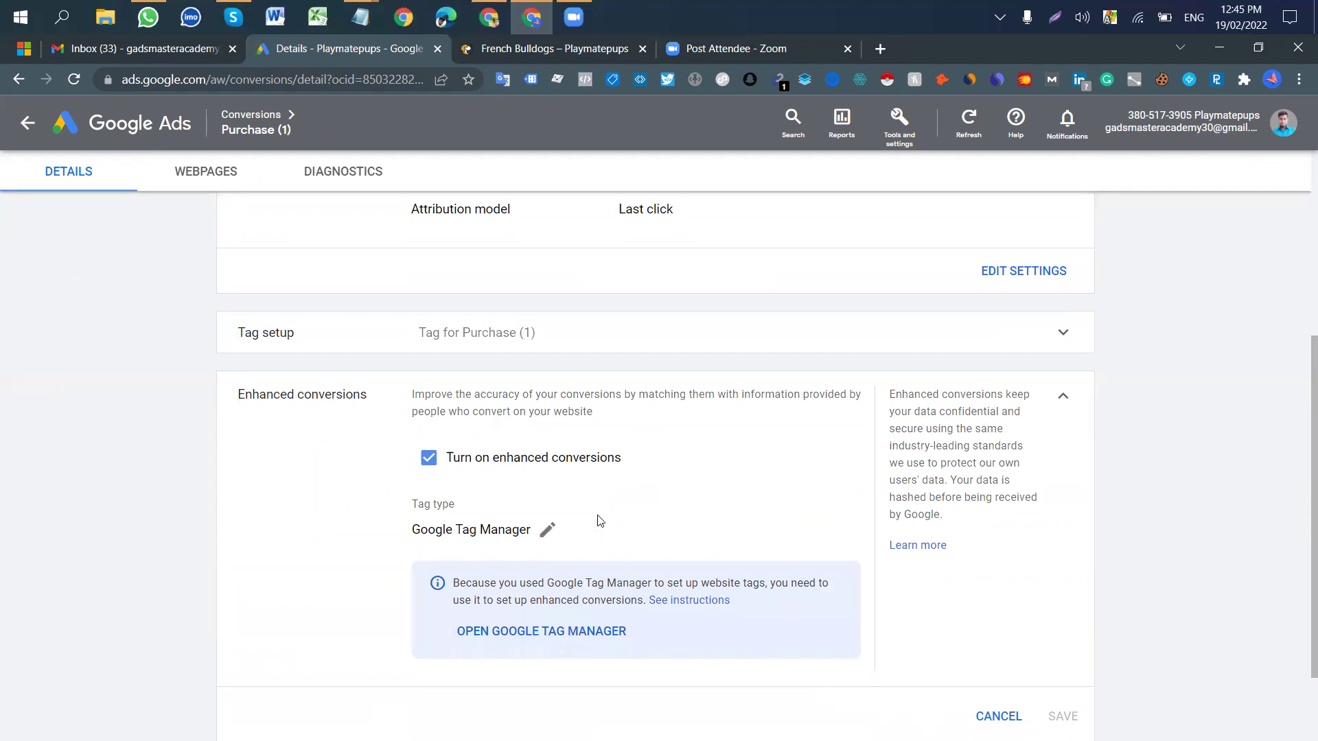
{"action": "left_click", "coordinate": [1065, 336]}
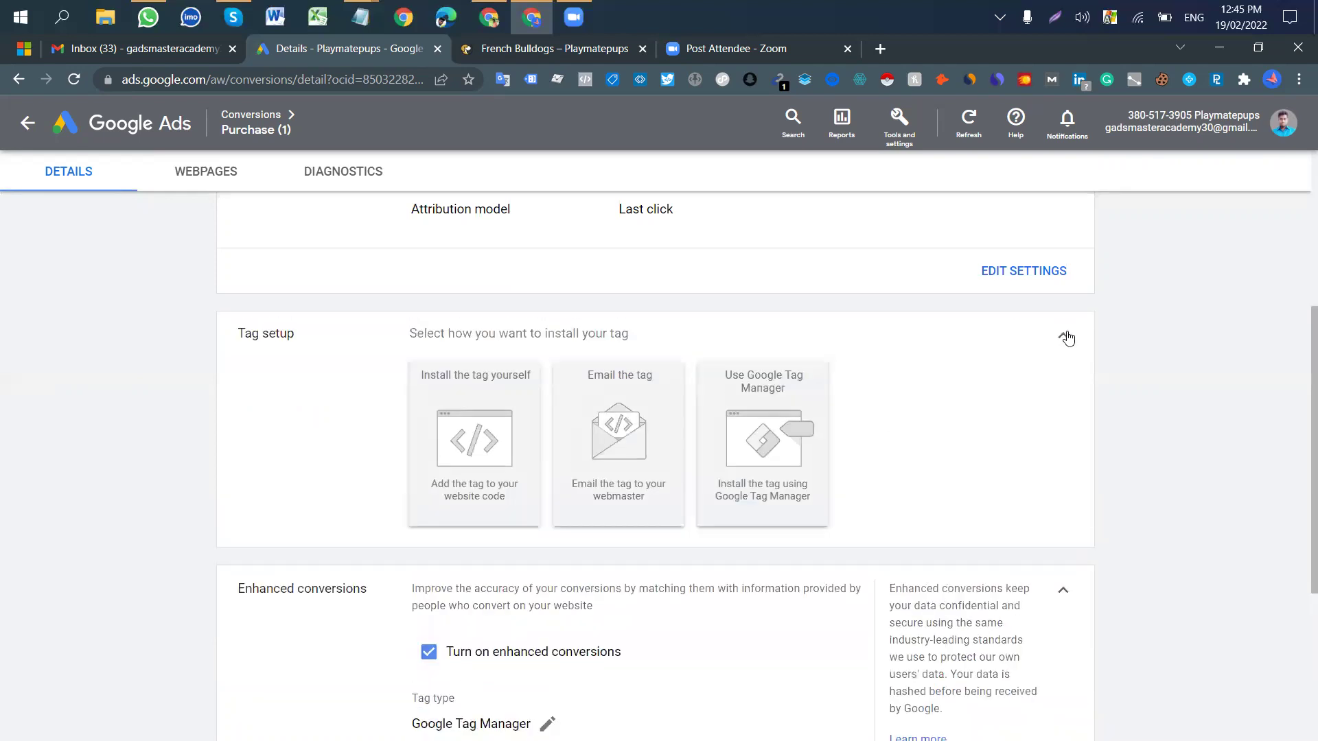
{"action": "left_click", "coordinate": [757, 443]}
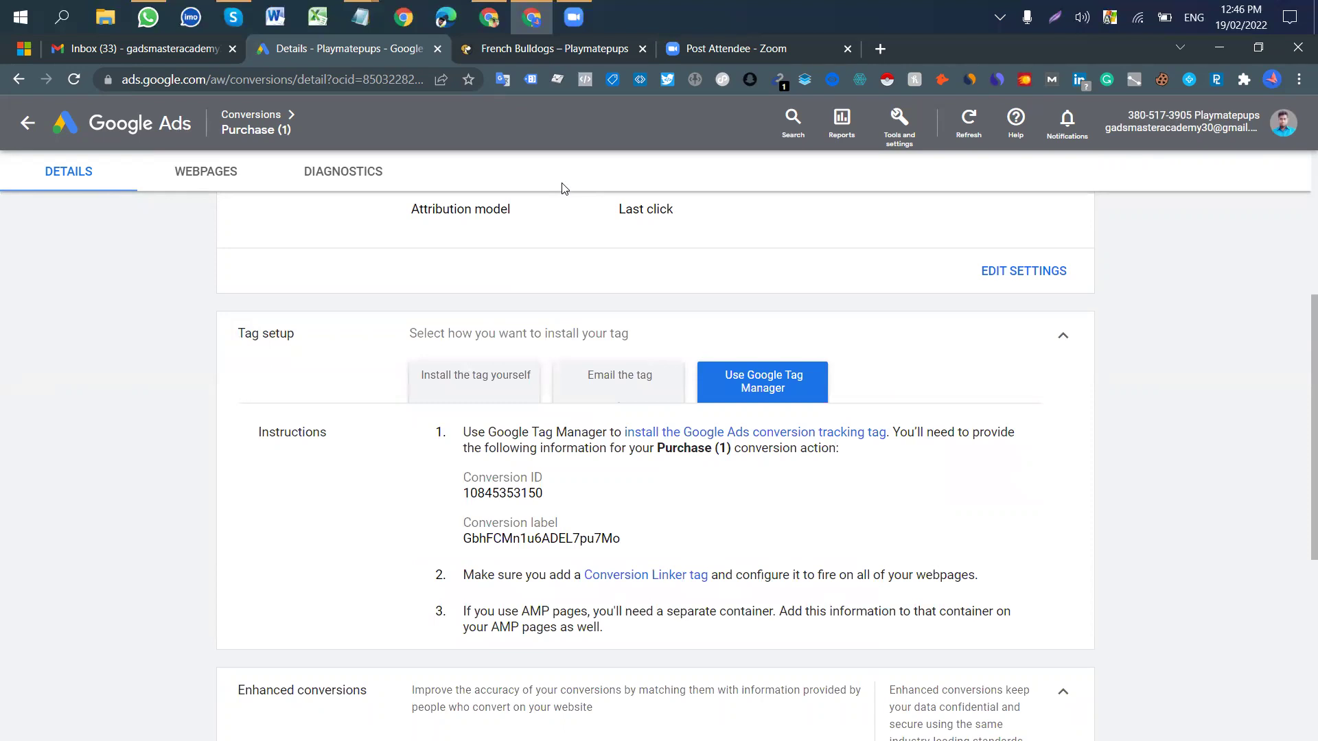
{"action": "scroll", "coordinate": [923, 503], "scroll_direction": "down", "scroll_amount": 6}
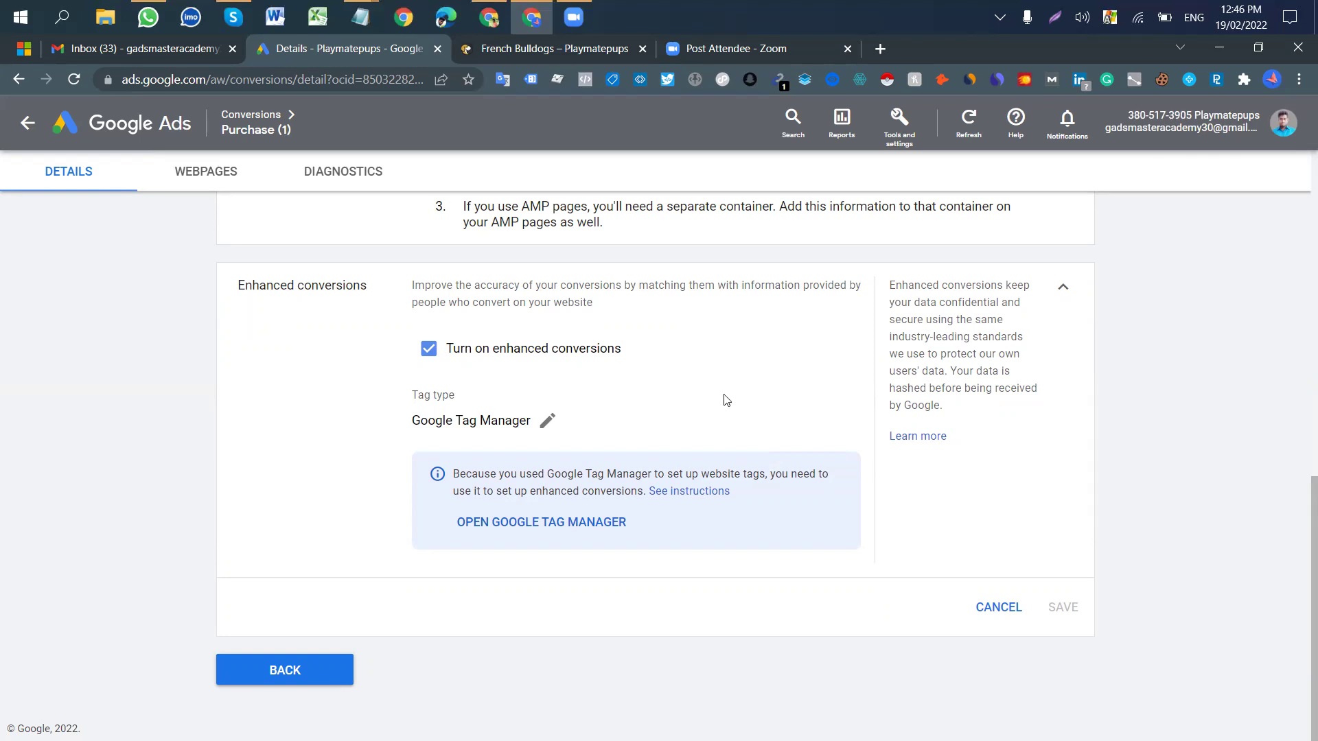
Switch to the Playmatepups French Bulldogs landing page and look through its whole list of puppies
{"action": "left_click", "coordinate": [538, 49]}
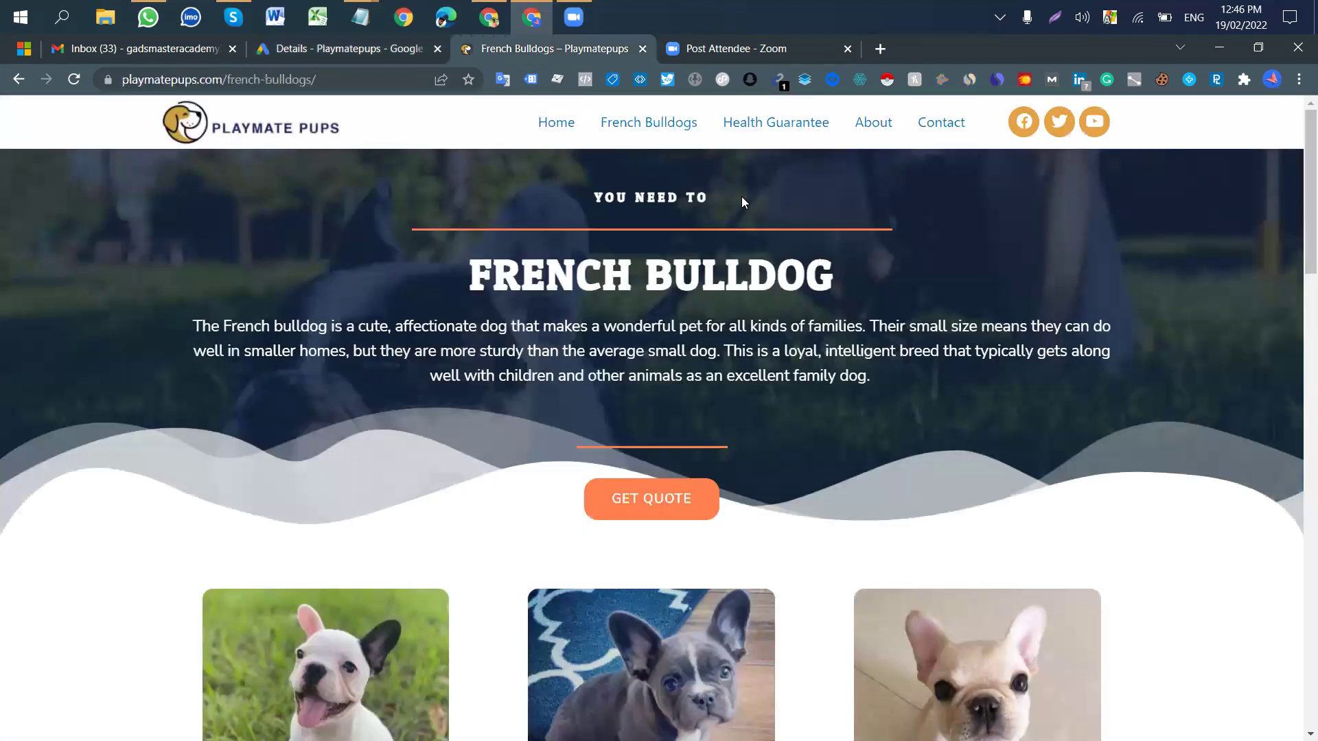
{"action": "scroll", "coordinate": [851, 434], "scroll_direction": "down", "scroll_amount": 7}
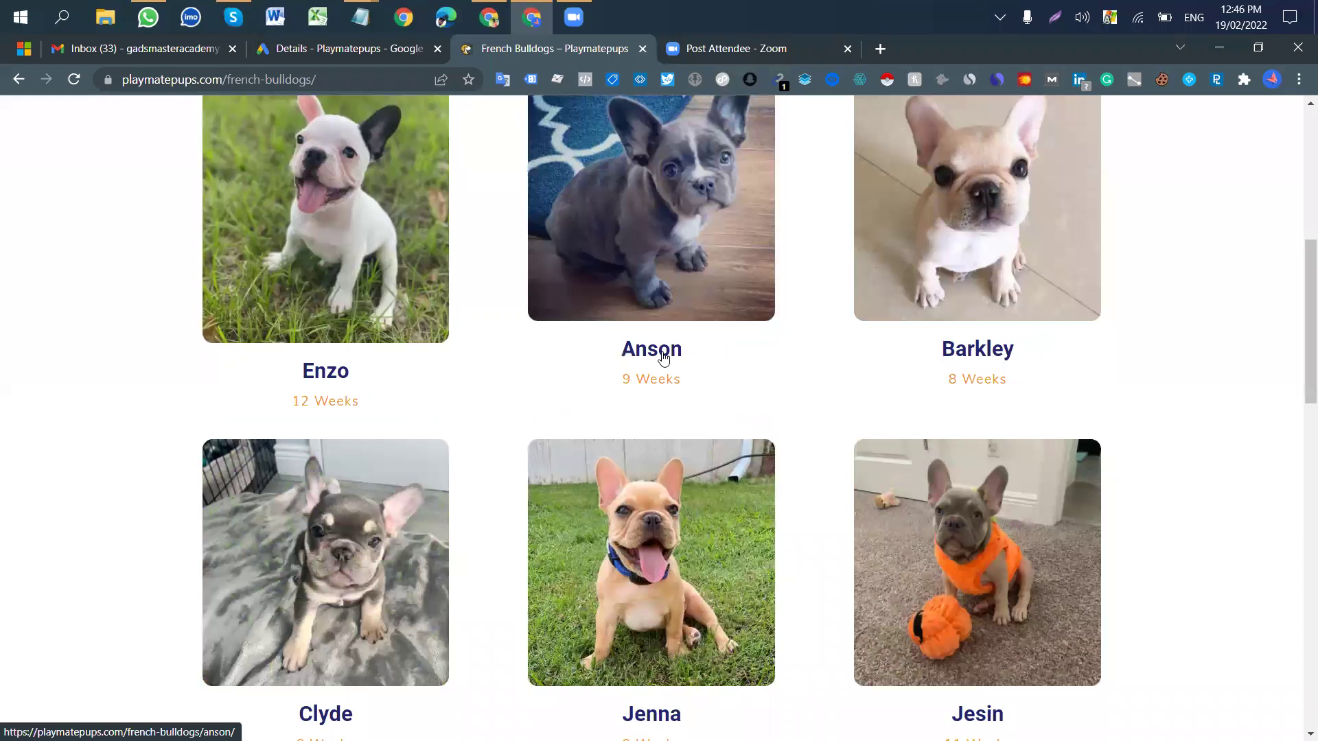
{"action": "scroll", "coordinate": [789, 382], "scroll_direction": "down", "scroll_amount": 10}
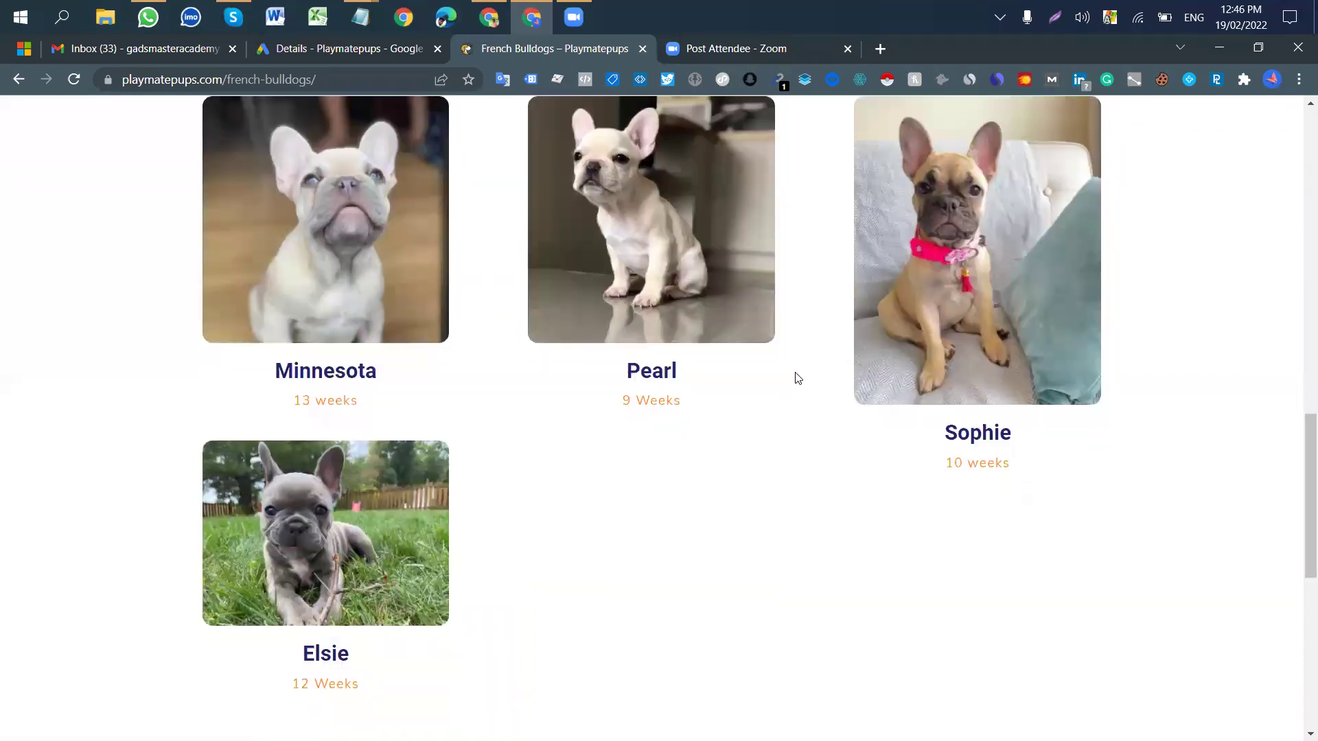
{"action": "scroll", "coordinate": [794, 377], "scroll_direction": "down", "scroll_amount": 7}
{"action": "scroll", "coordinate": [789, 474], "scroll_direction": "up", "scroll_amount": 15}
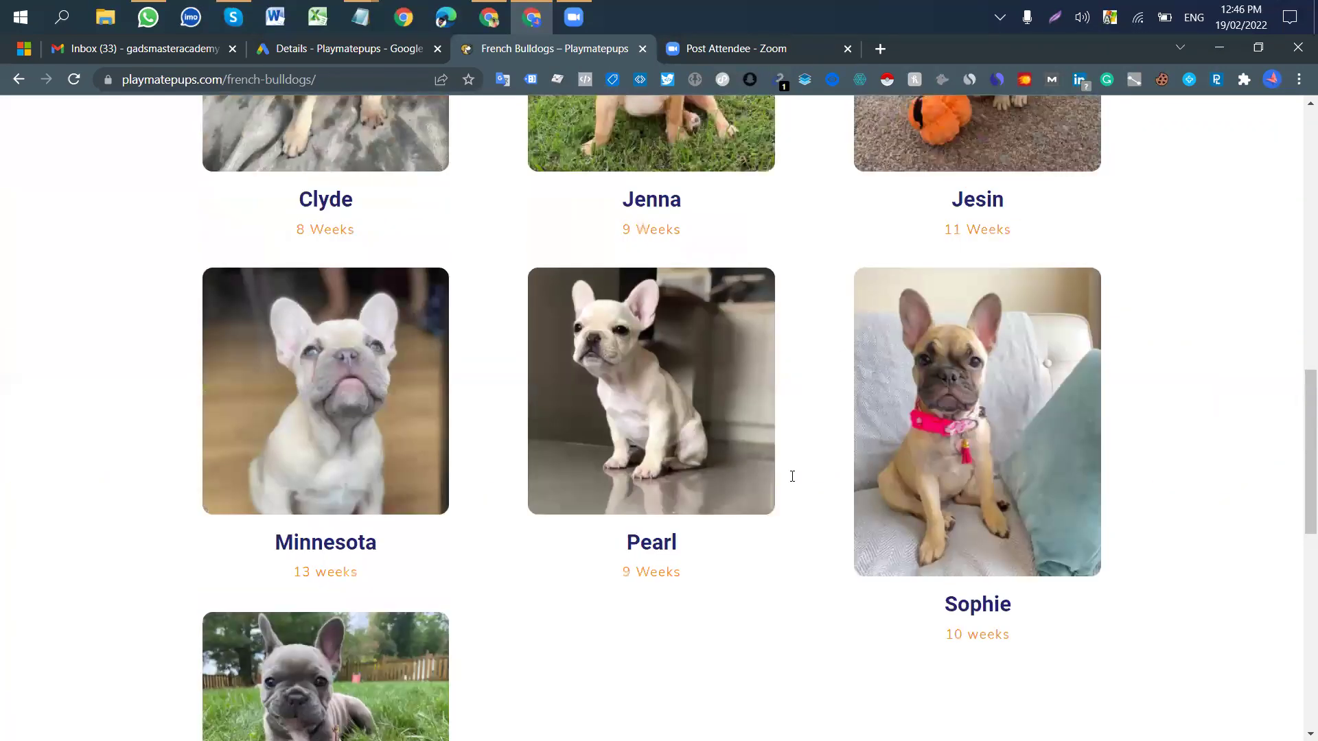
{"action": "scroll", "coordinate": [792, 477], "scroll_direction": "up", "scroll_amount": 5}
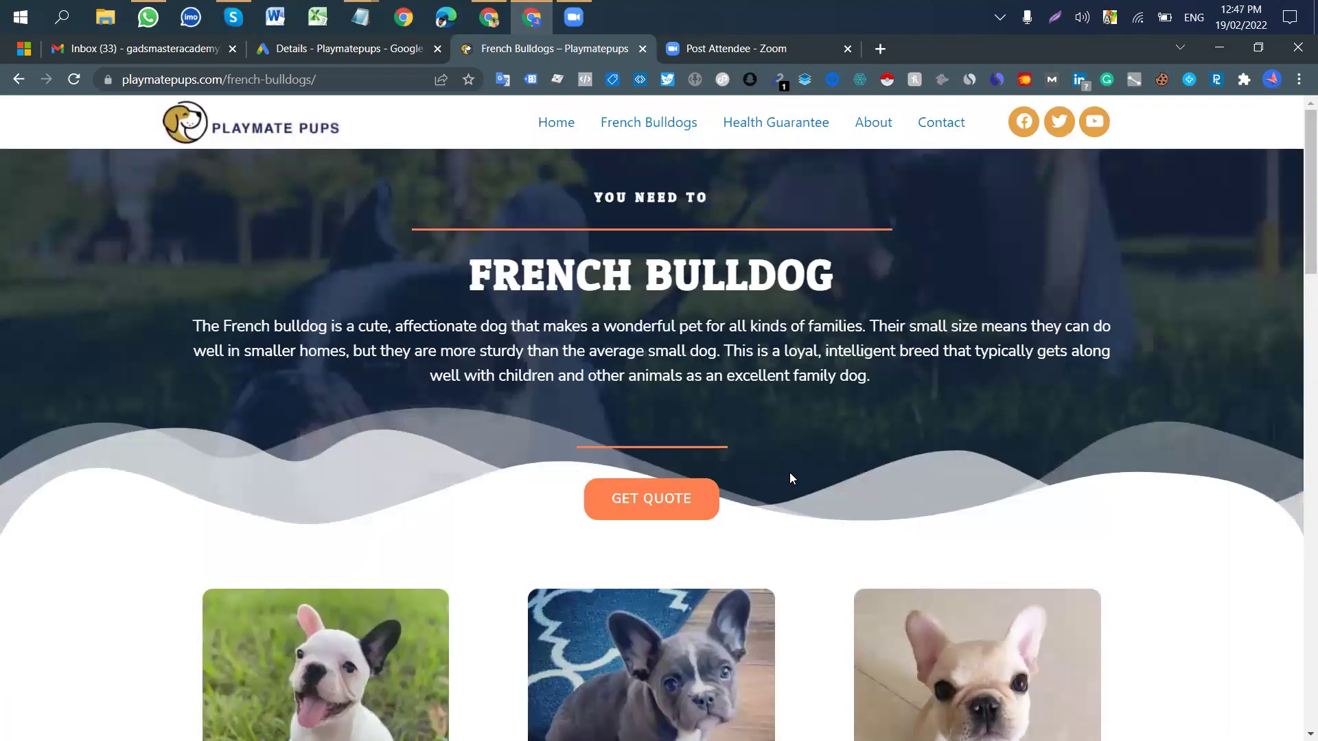
Examine the landing page's introductory paragraph, highlighting its full text and the keyword "French bulldog"
{"action": "left_click_drag", "start_coordinate": [195, 322], "coordinate": [990, 407]}
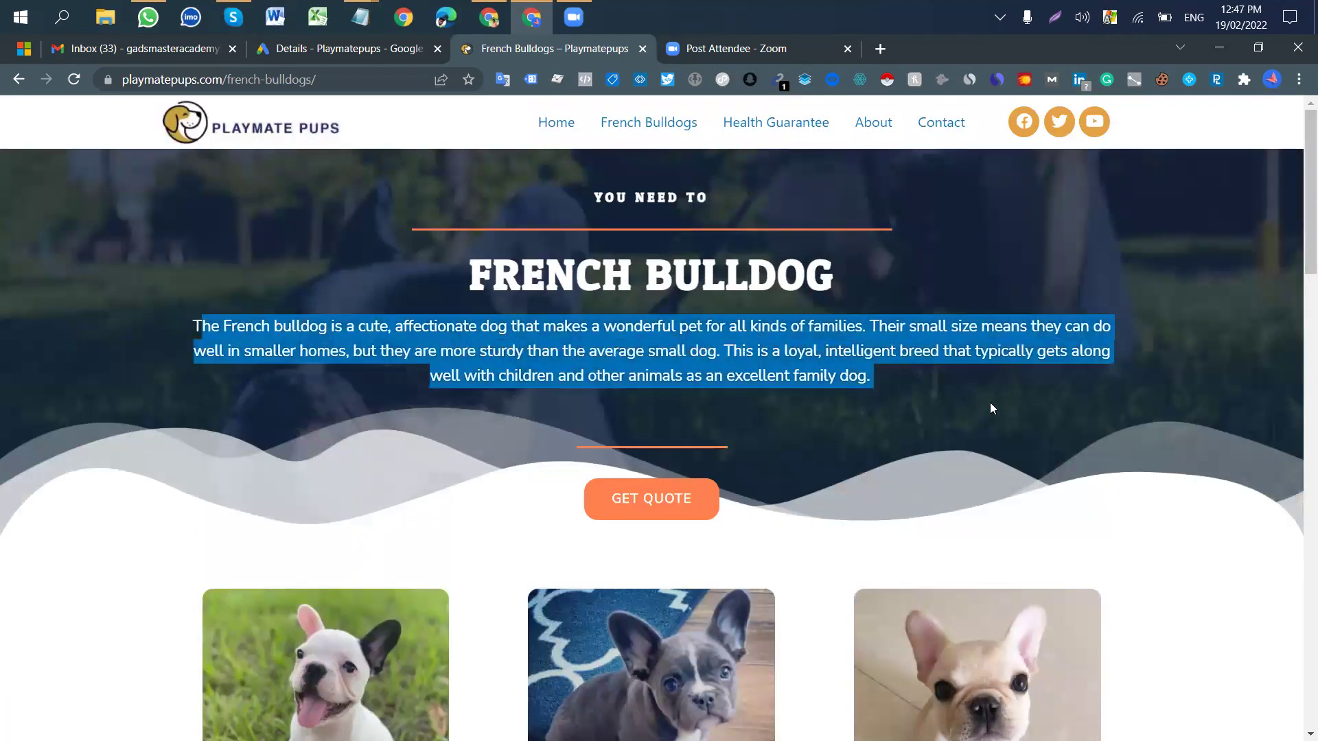
{"action": "left_click", "coordinate": [978, 382]}
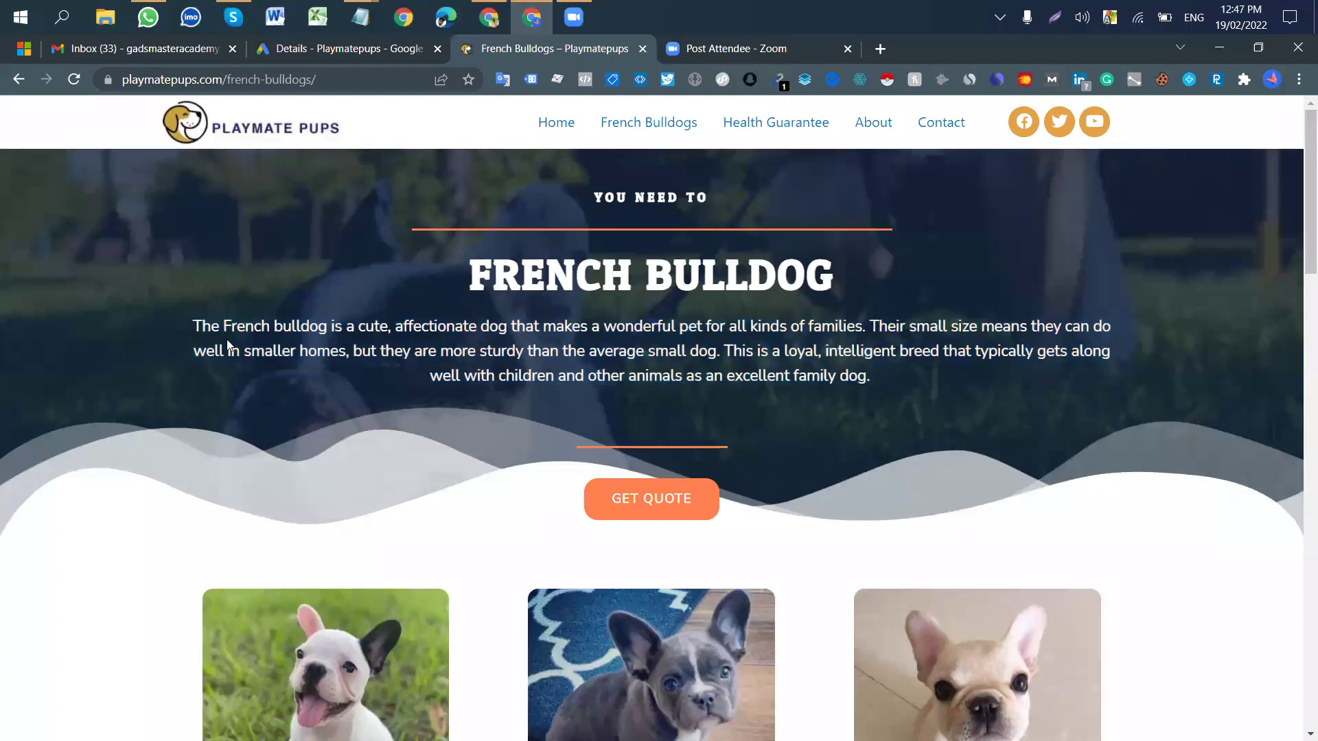
{"action": "left_click_drag", "start_coordinate": [222, 327], "coordinate": [325, 326]}
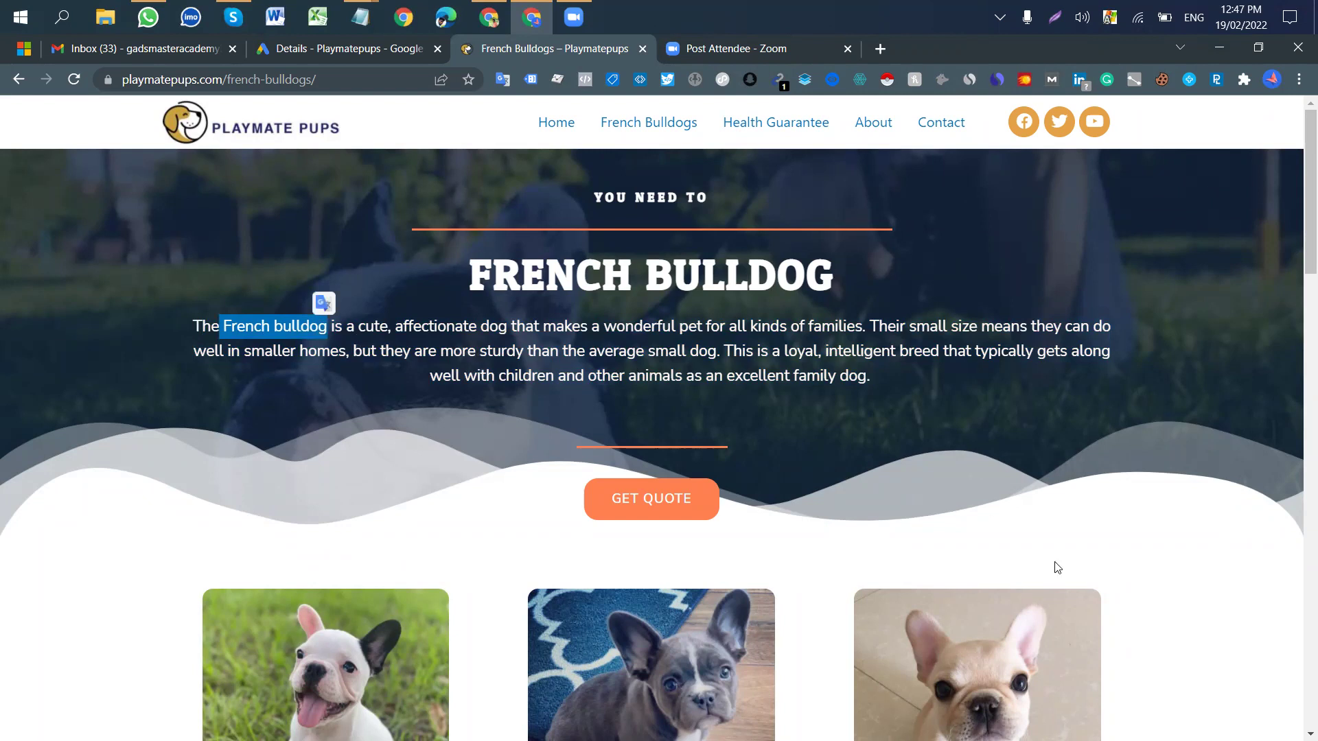
{"action": "left_click", "coordinate": [887, 372]}
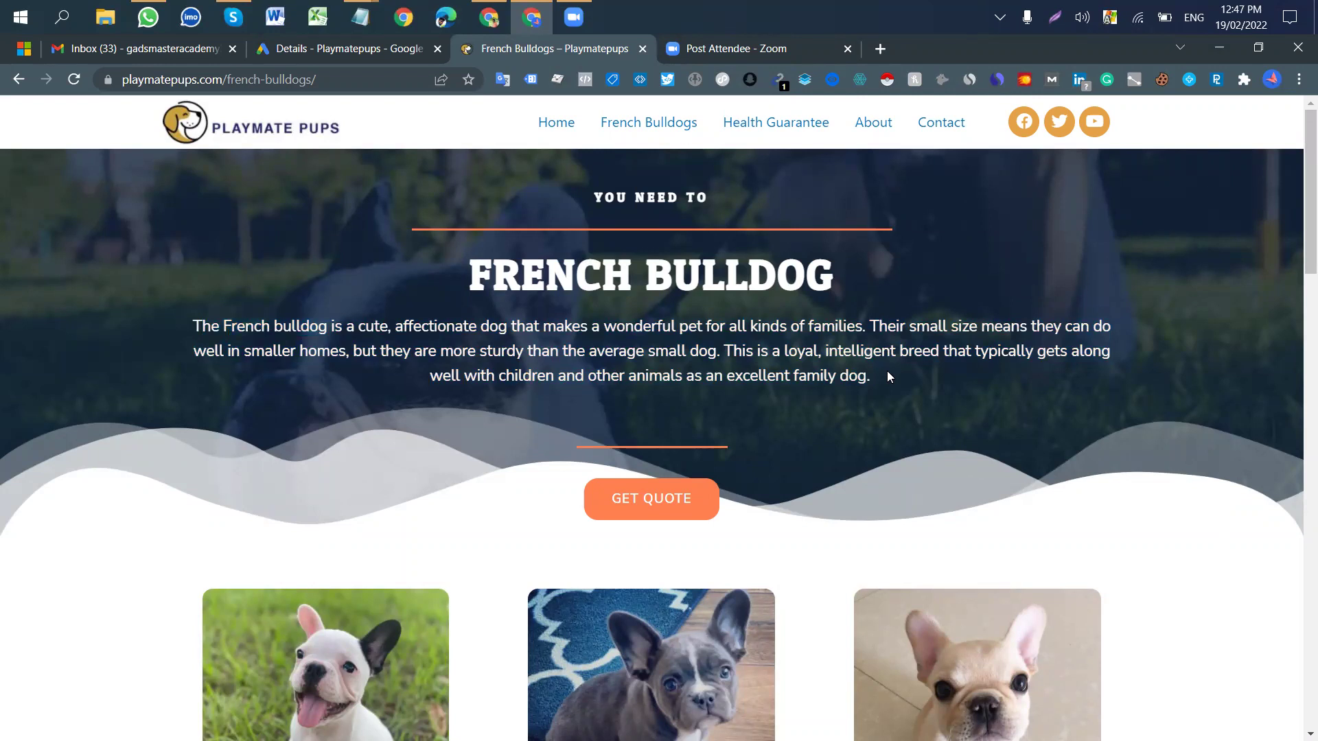
{"action": "left_click_drag", "start_coordinate": [223, 321], "coordinate": [332, 321]}
{"action": "left_click_drag", "start_coordinate": [736, 326], "coordinate": [1006, 403]}
{"action": "left_click", "coordinate": [1006, 403]}
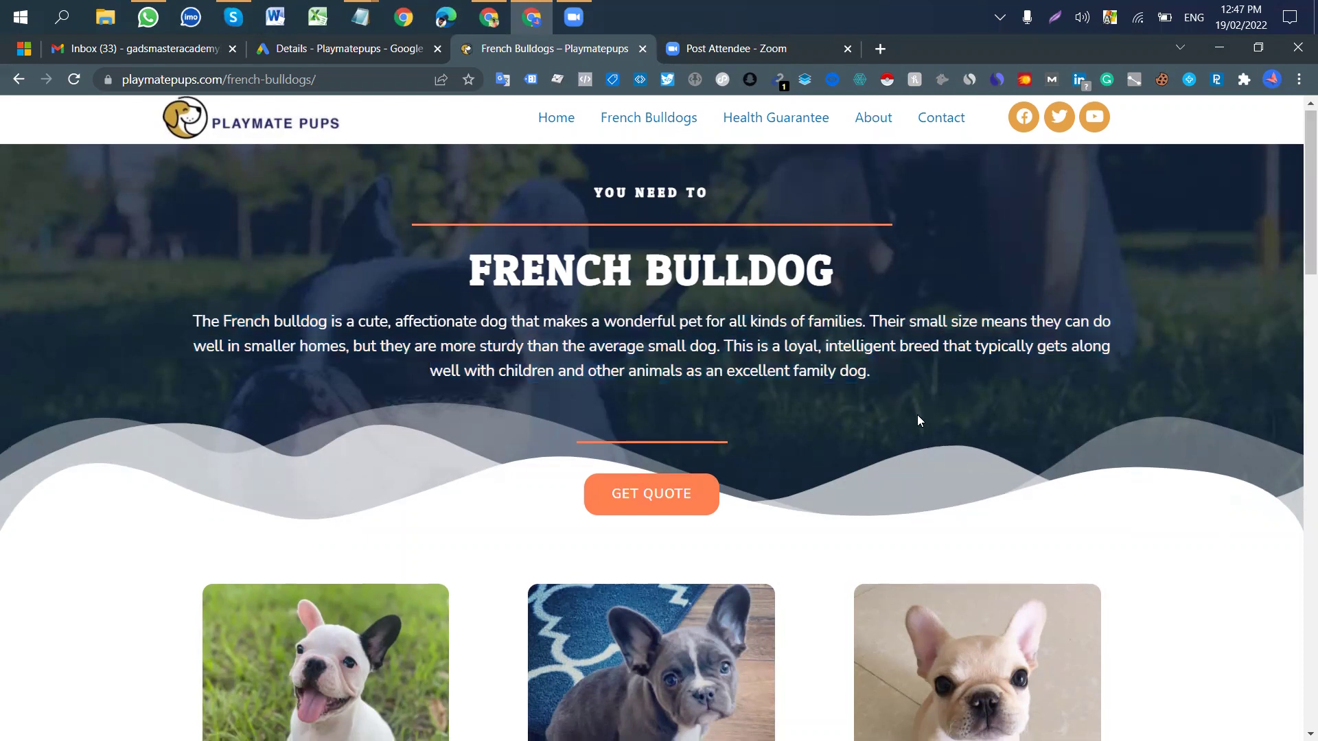
Open the puppy page for Anson and review its details and About description down to the footer
{"action": "scroll", "coordinate": [906, 416], "scroll_direction": "down", "scroll_amount": 6}
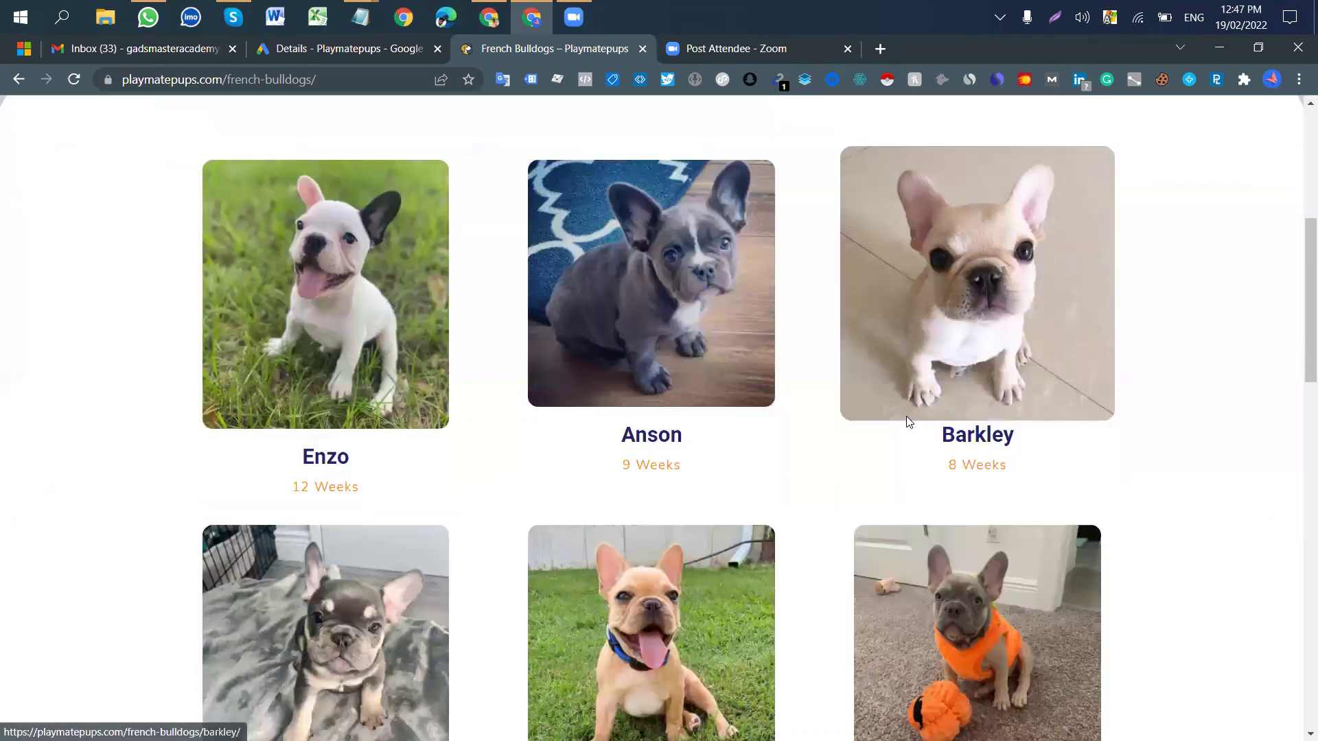
{"action": "left_click", "coordinate": [643, 439]}
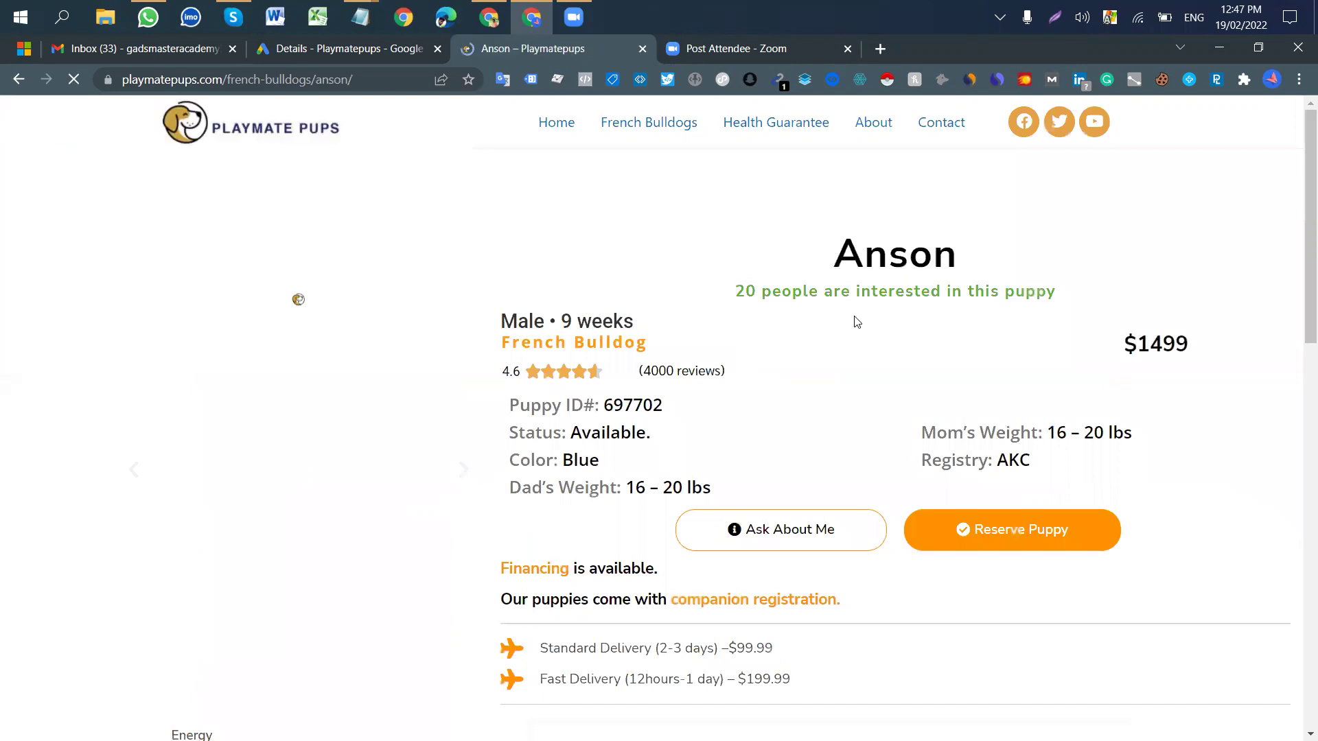
{"action": "scroll", "coordinate": [857, 322], "scroll_direction": "down", "scroll_amount": 7}
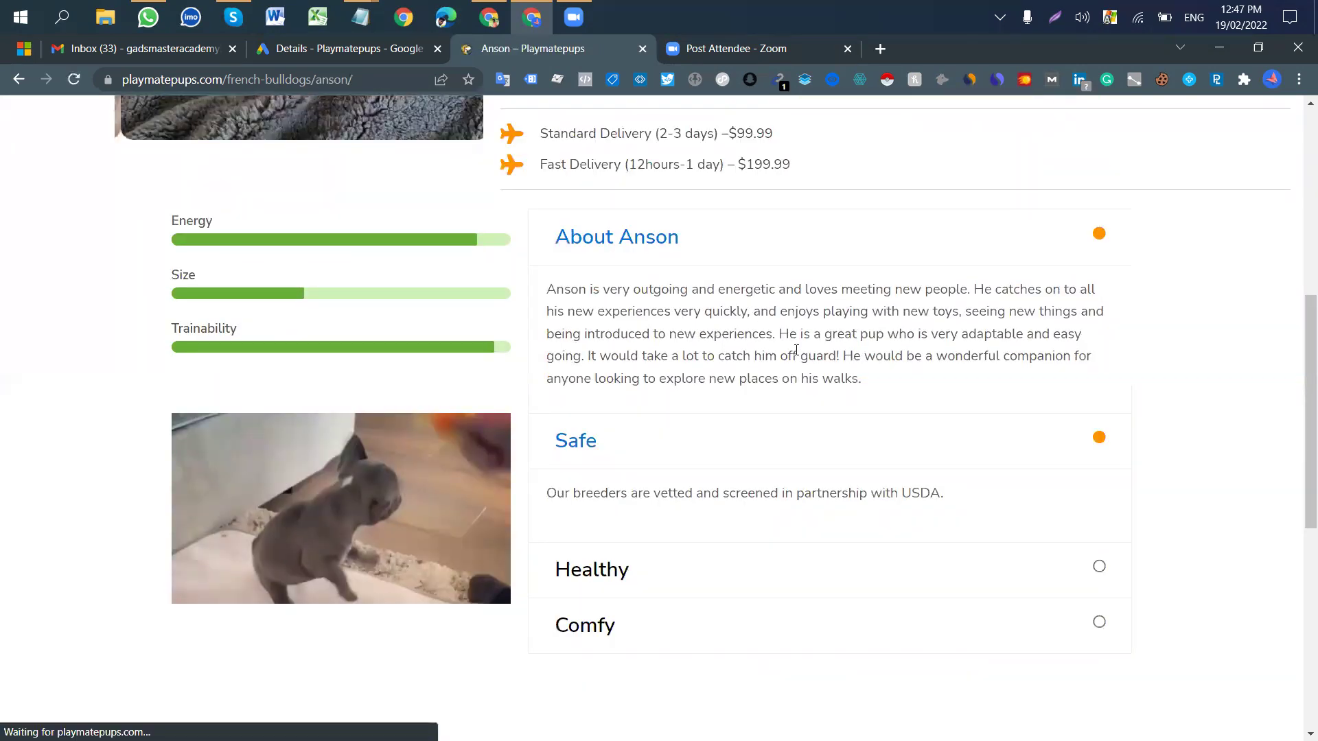
{"action": "left_click_drag", "start_coordinate": [547, 289], "coordinate": [934, 374]}
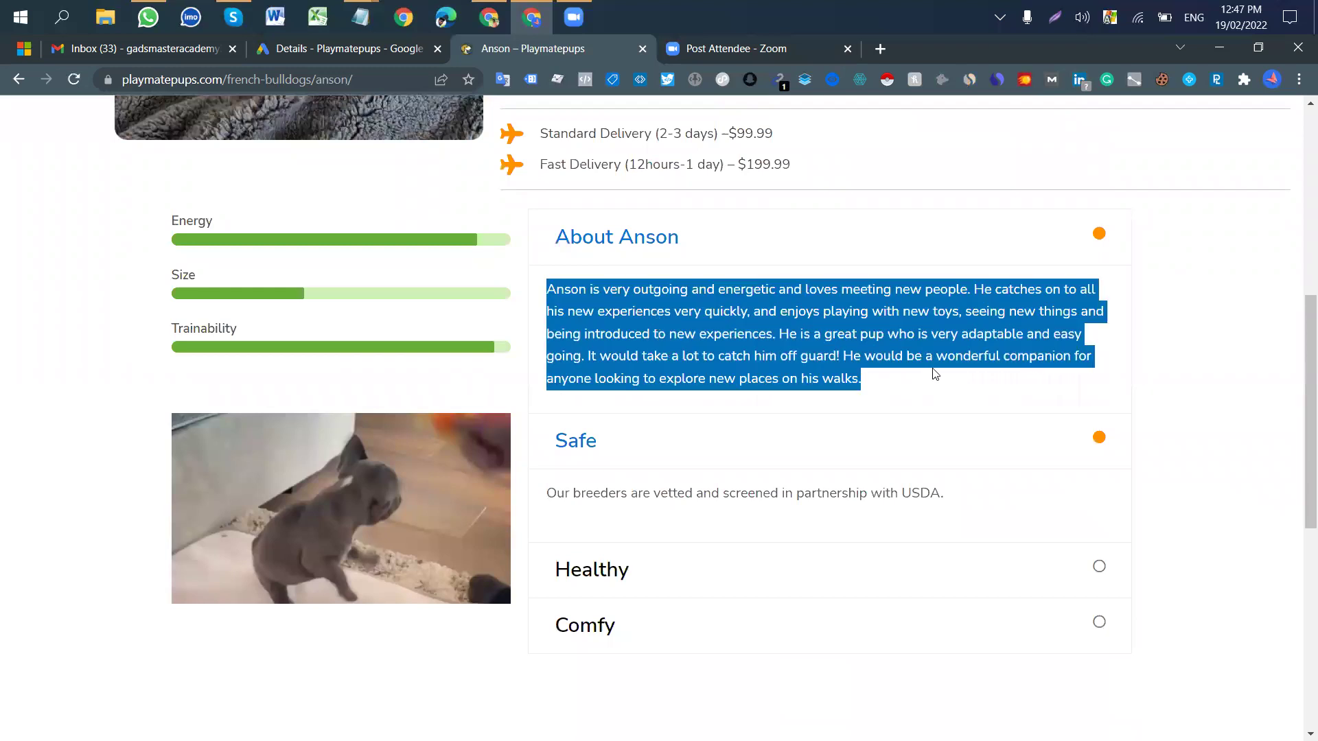
{"action": "scroll", "coordinate": [865, 333], "scroll_direction": "down", "scroll_amount": 6}
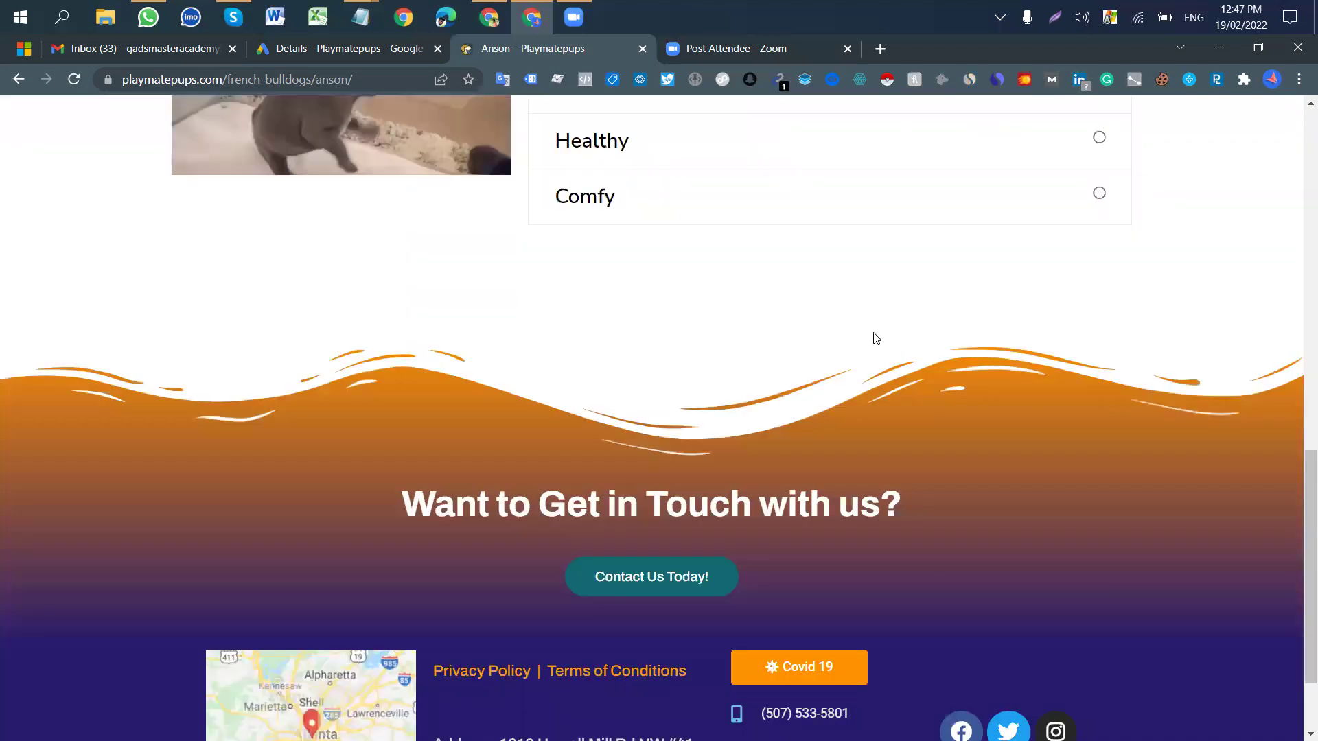
{"action": "scroll", "coordinate": [875, 338], "scroll_direction": "up", "scroll_amount": 10}
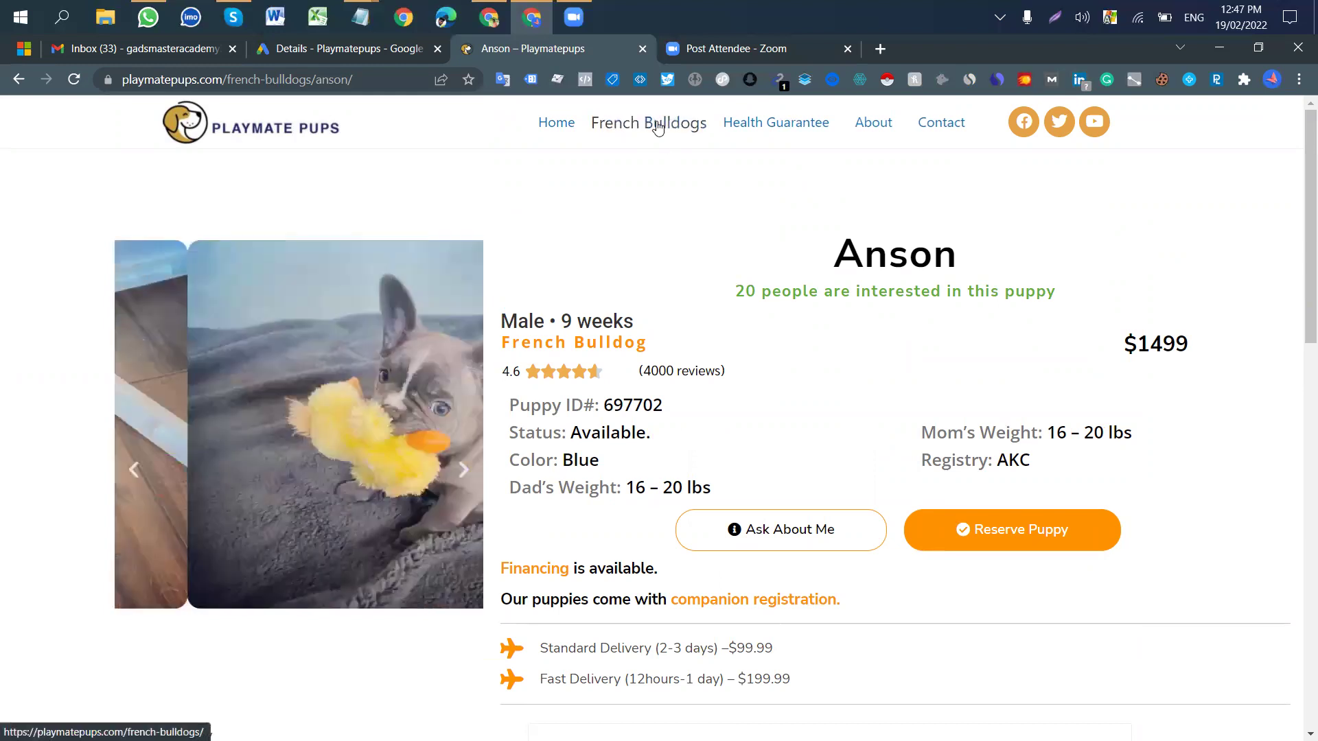
Return to the French Bulldogs page and look over its puppy listings again
{"action": "left_click", "coordinate": [656, 124]}
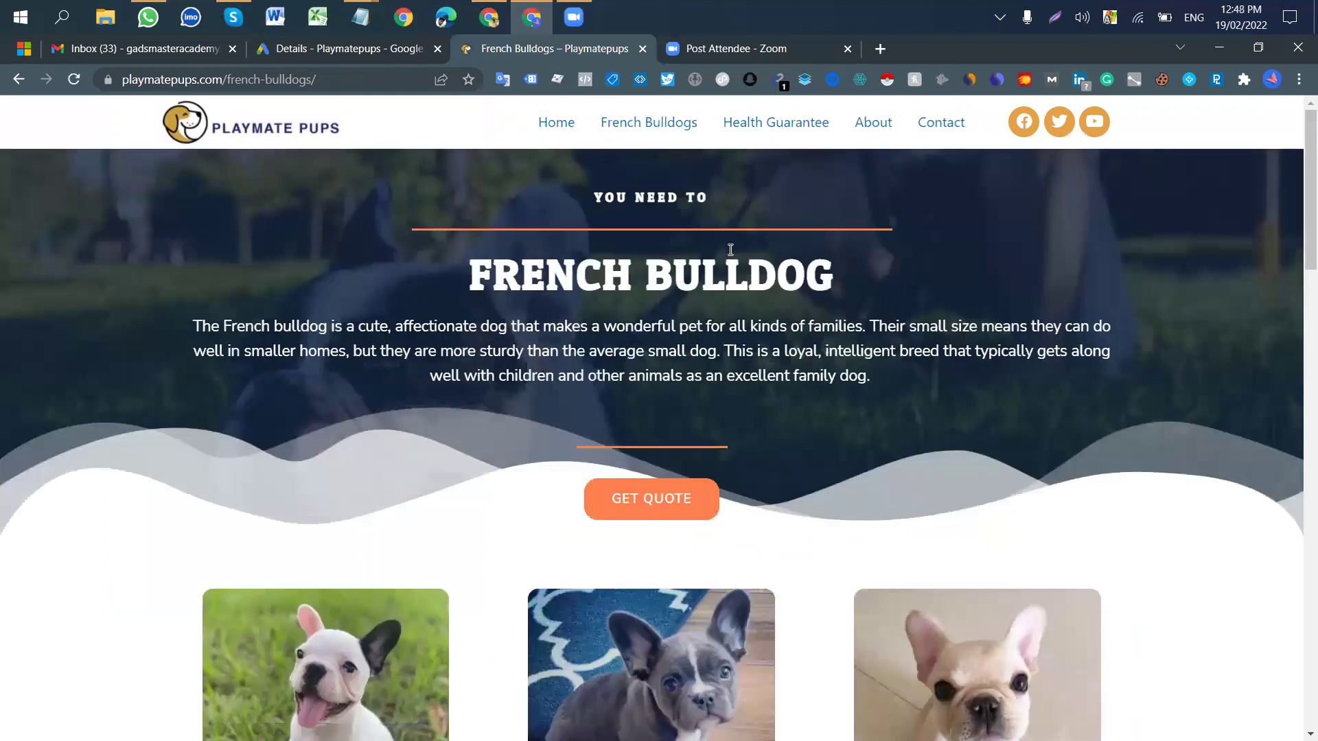
{"action": "scroll", "coordinate": [728, 309], "scroll_direction": "down", "scroll_amount": 3}
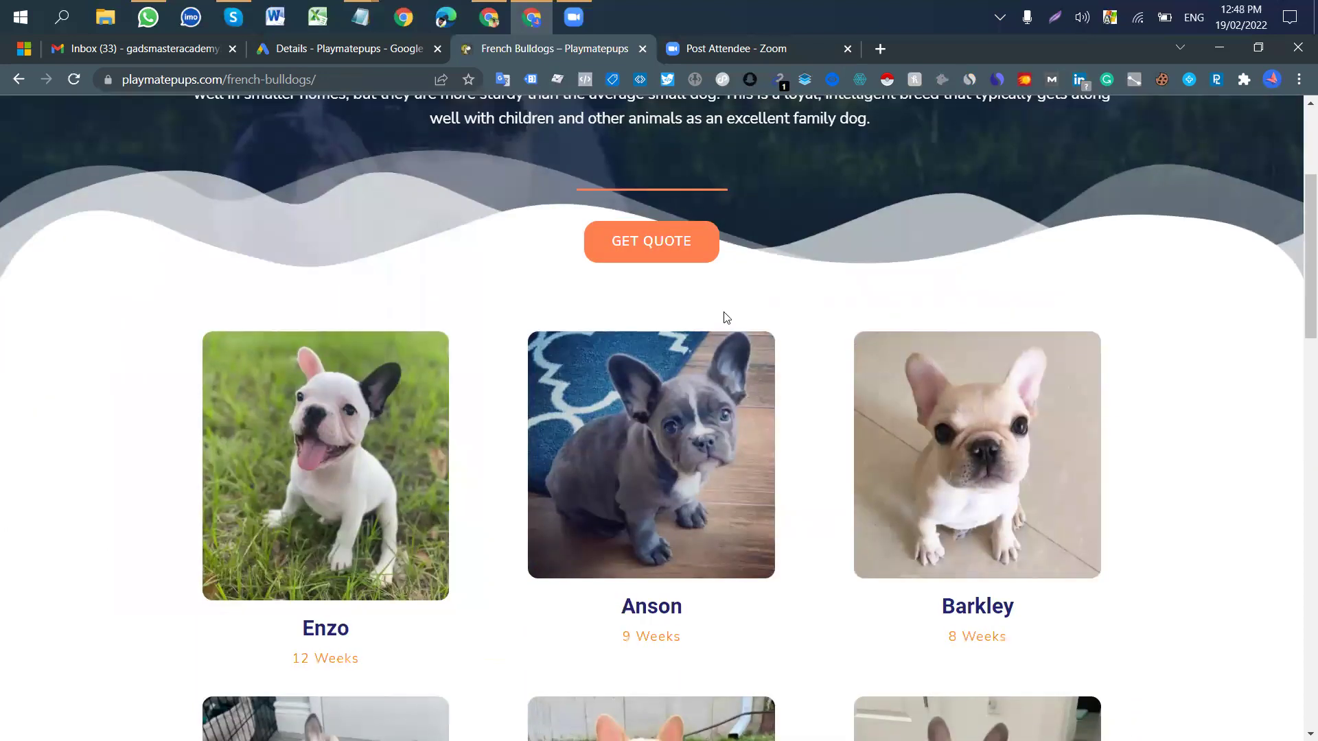
{"action": "scroll", "coordinate": [727, 318], "scroll_direction": "down", "scroll_amount": 6}
{"action": "scroll", "coordinate": [740, 319], "scroll_direction": "down", "scroll_amount": 5}
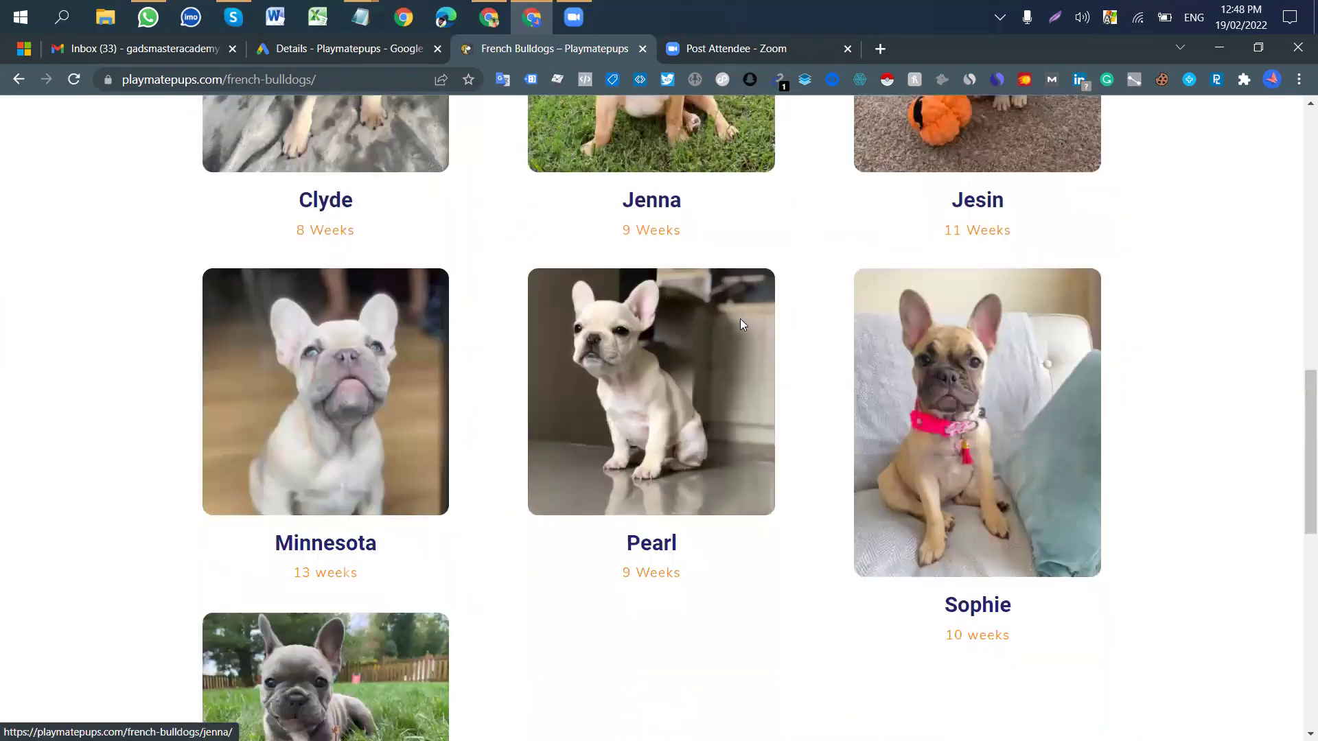
{"action": "scroll", "coordinate": [714, 217], "scroll_direction": "up", "scroll_amount": 7}
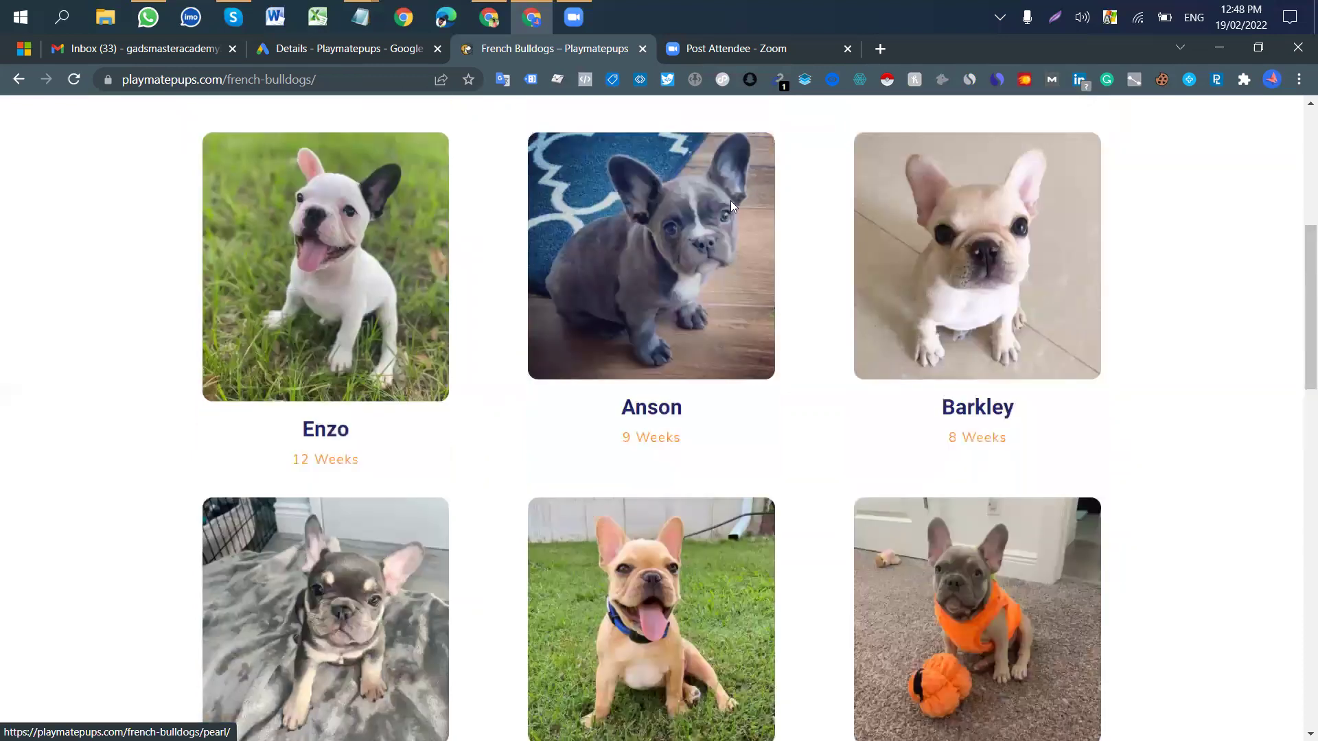
{"action": "scroll", "coordinate": [730, 201], "scroll_direction": "up", "scroll_amount": 5}
Copy the landing page's "FRENCH BULLDOG" heading and search Google for it in a new browser tab
{"action": "left_click_drag", "start_coordinate": [475, 269], "coordinate": [858, 266]}
{"action": "key", "text": "ctrl+c"}
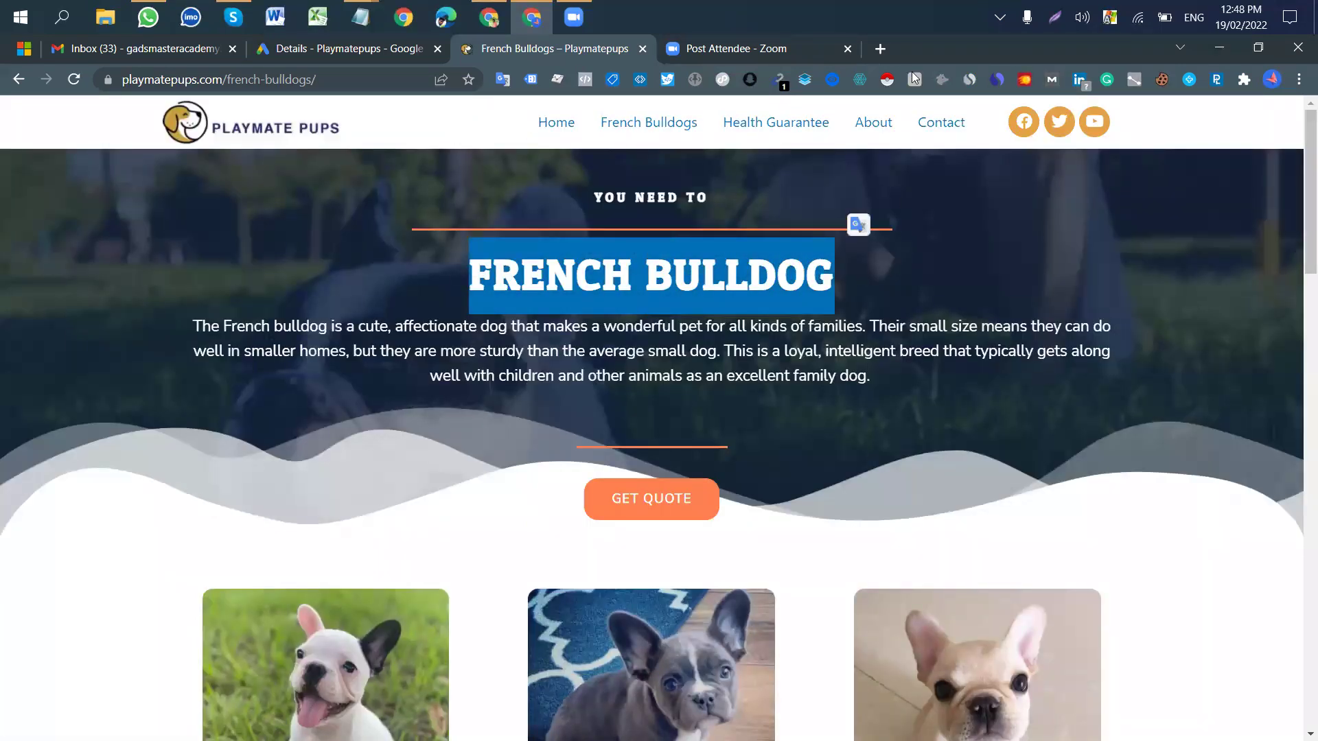
{"action": "left_click", "coordinate": [876, 47]}
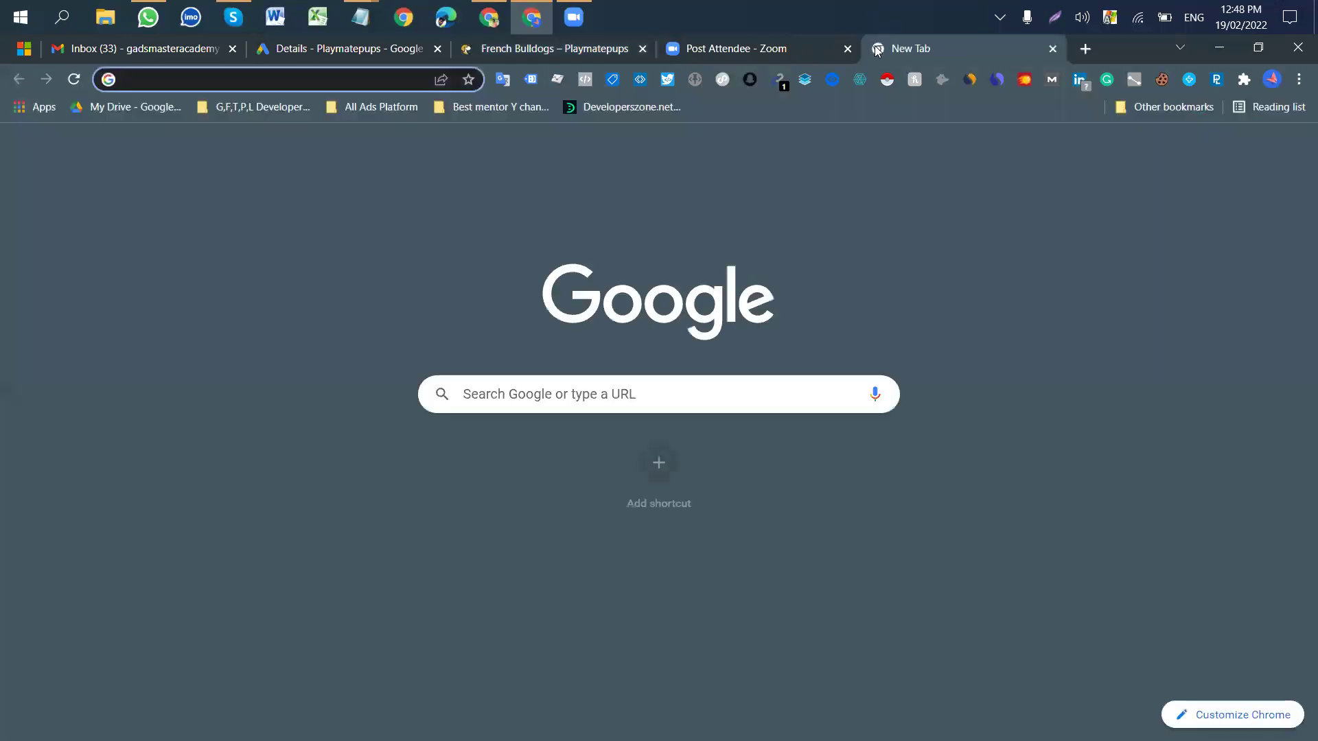
{"action": "key", "text": "ctrl+v"}
{"action": "key", "text": "Return"}
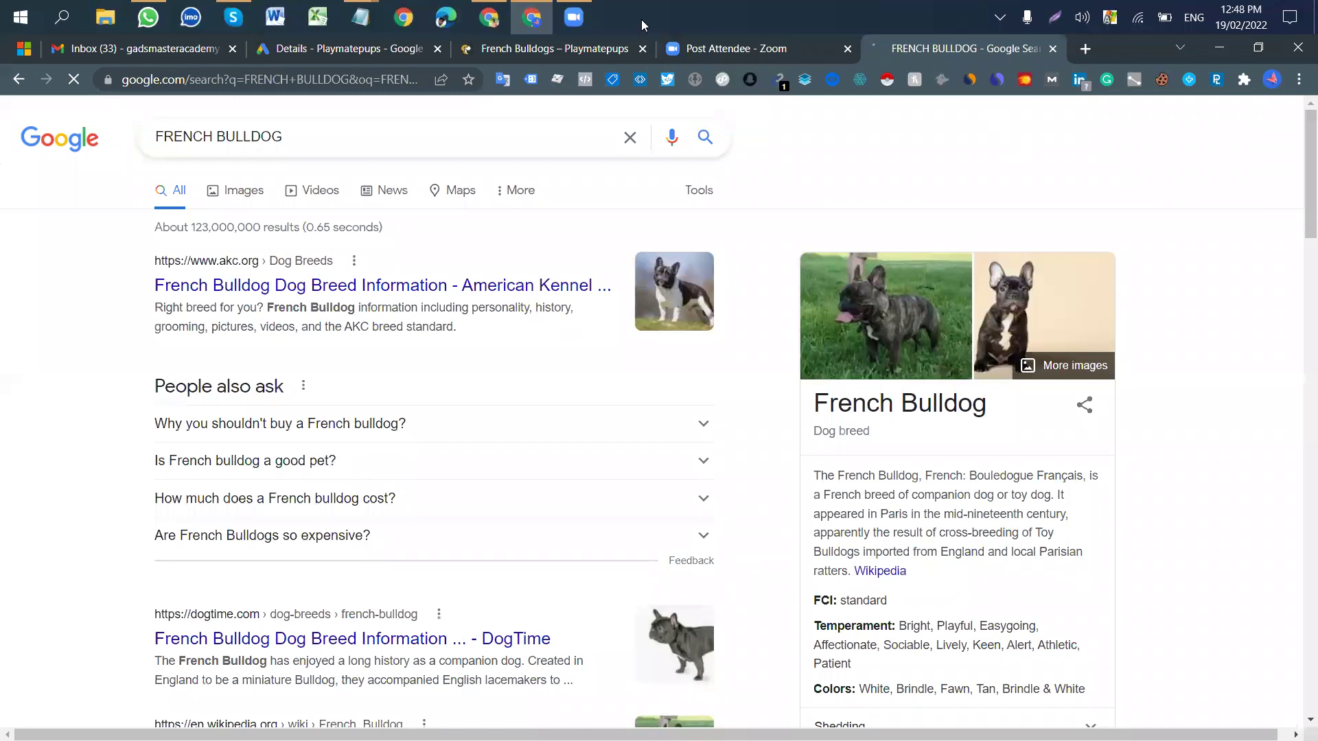
Switch to the other Chrome window and open a different browser profile from its profile list
{"action": "left_click", "coordinate": [490, 17]}
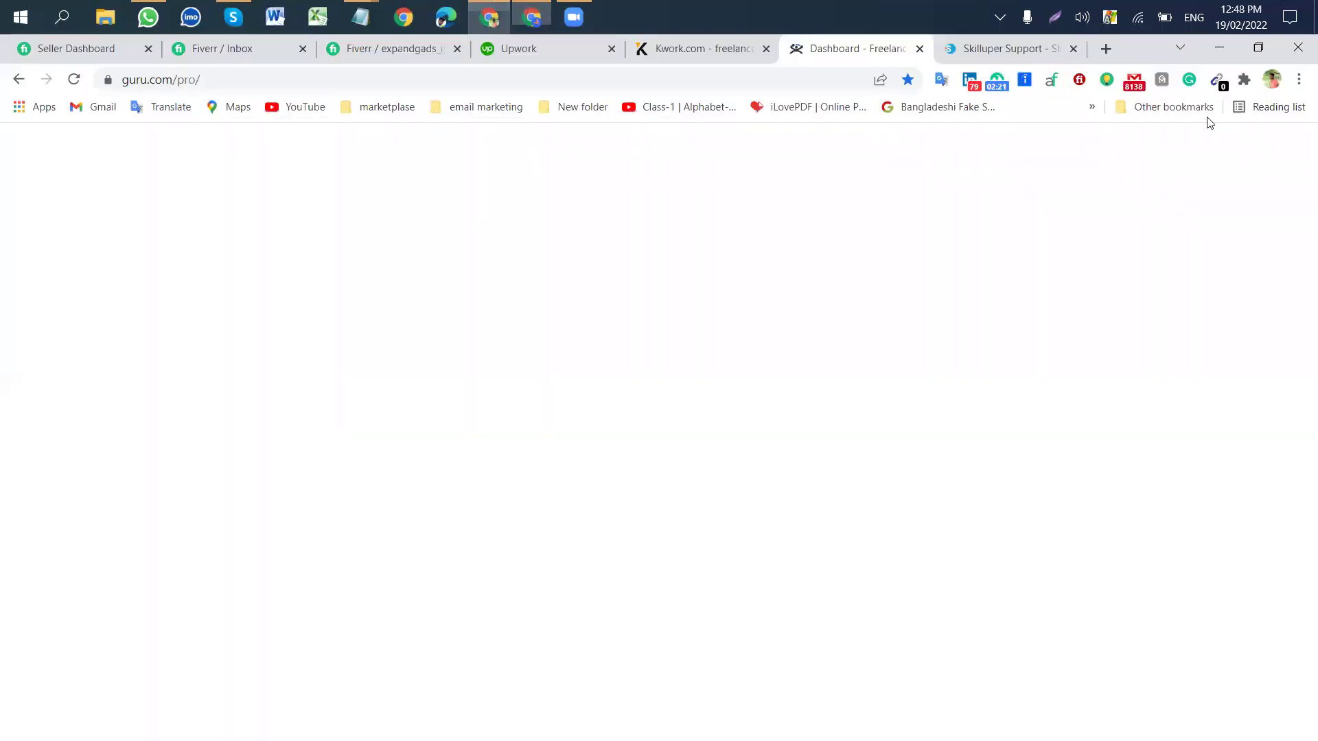
{"action": "left_click", "coordinate": [1272, 79]}
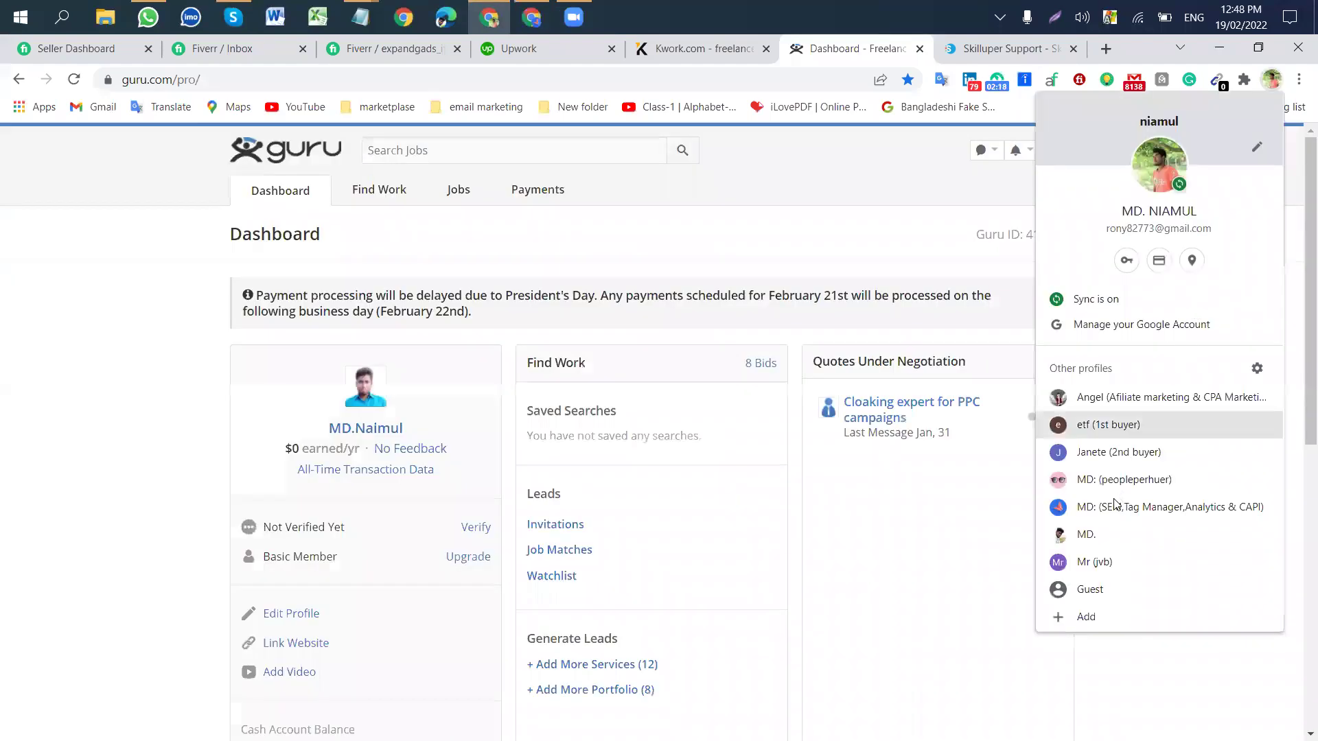
{"action": "left_click", "coordinate": [1099, 536]}
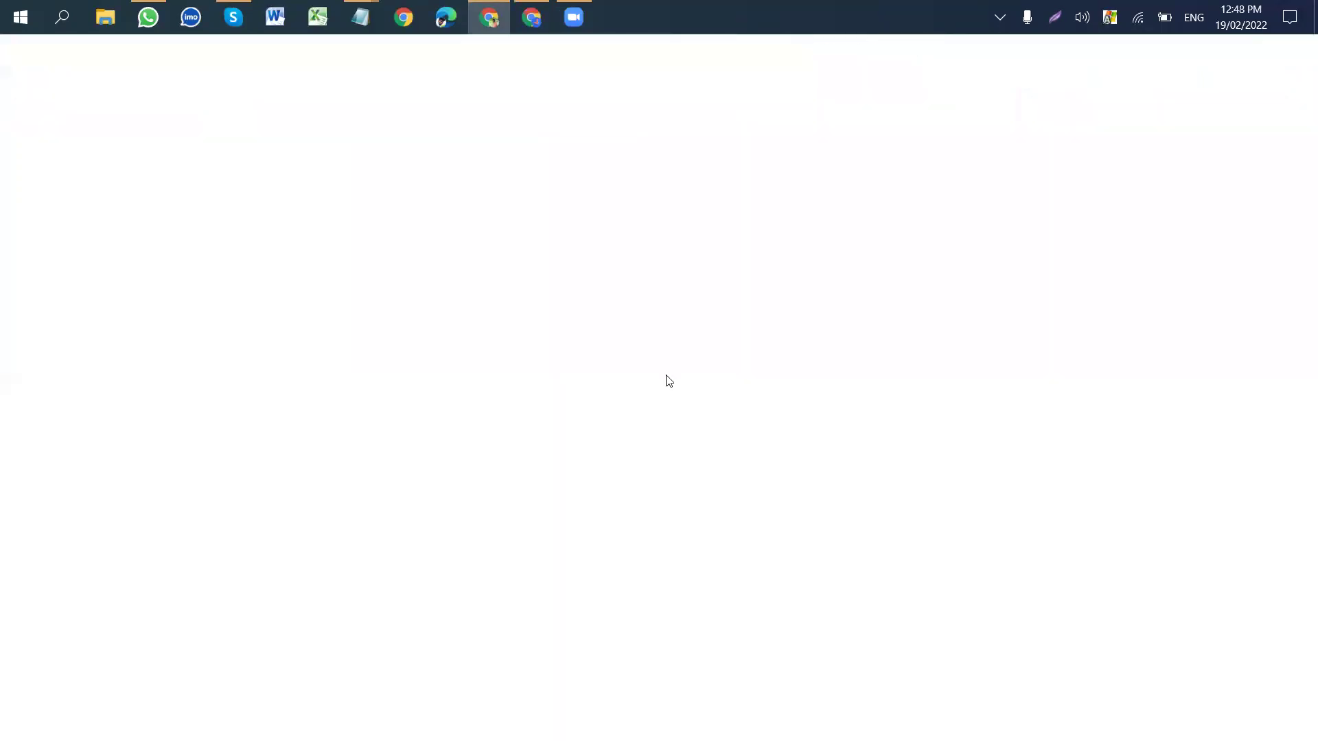